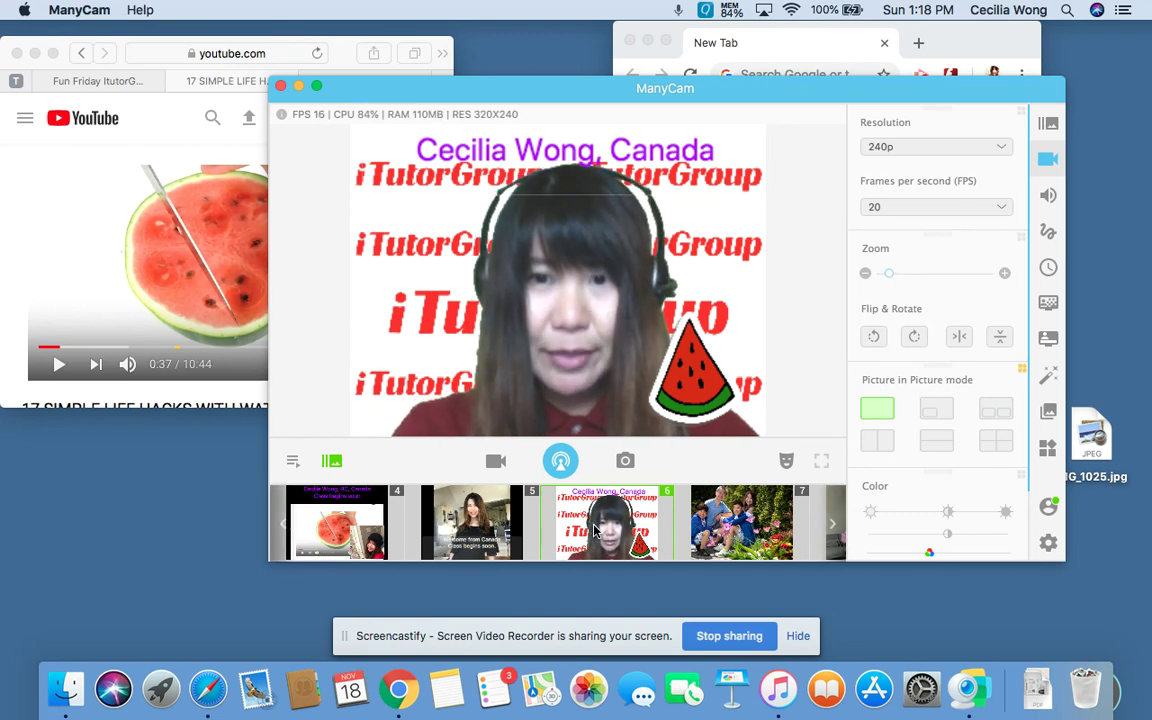
Set the video source of preset 6 to FaceTime HD Camera (Built-in)
right_click(595, 532)
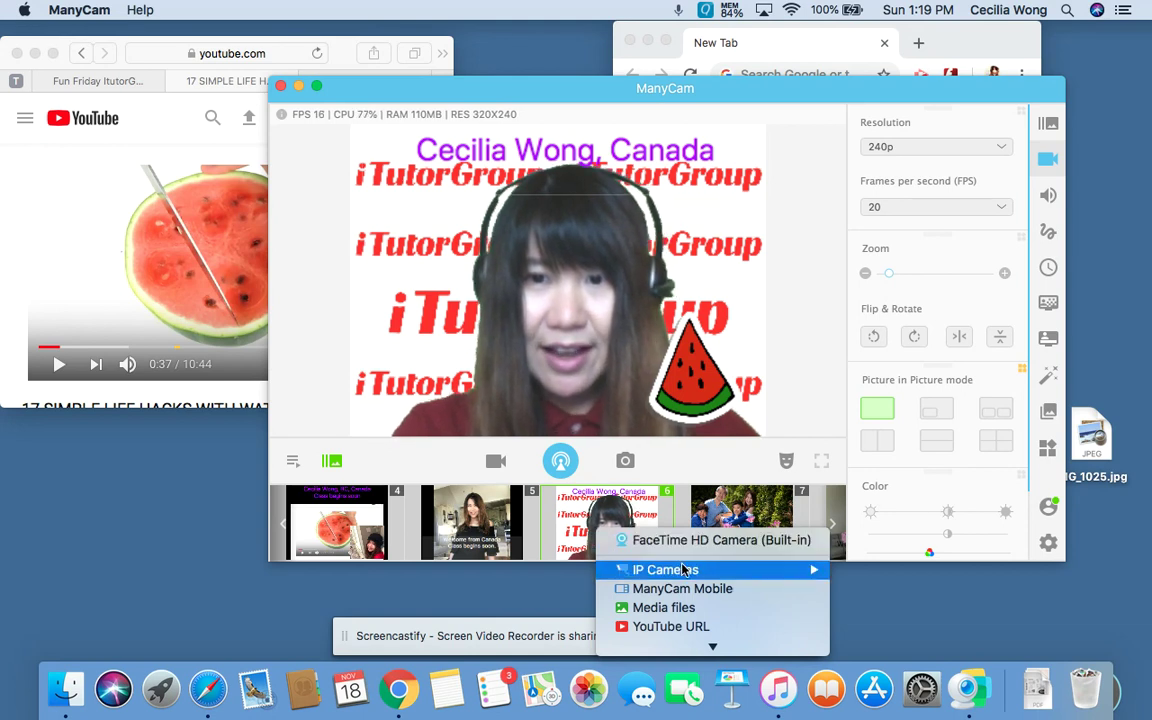
mouse_move(684, 570)
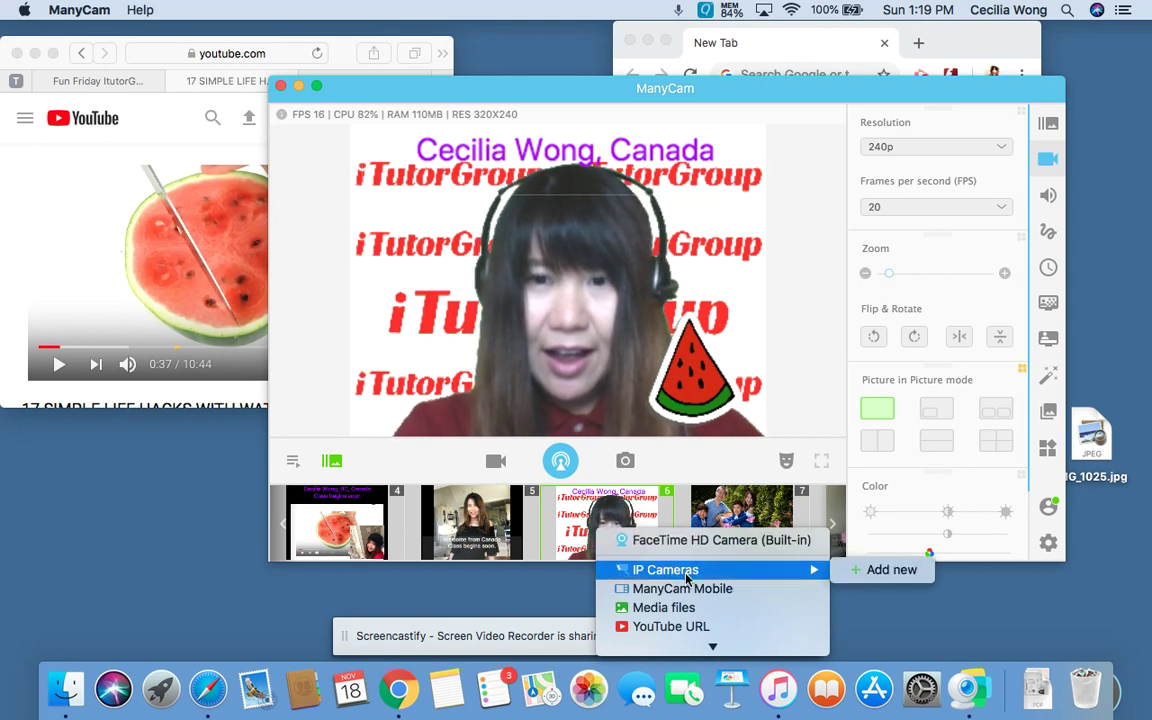
mouse_move(706, 642)
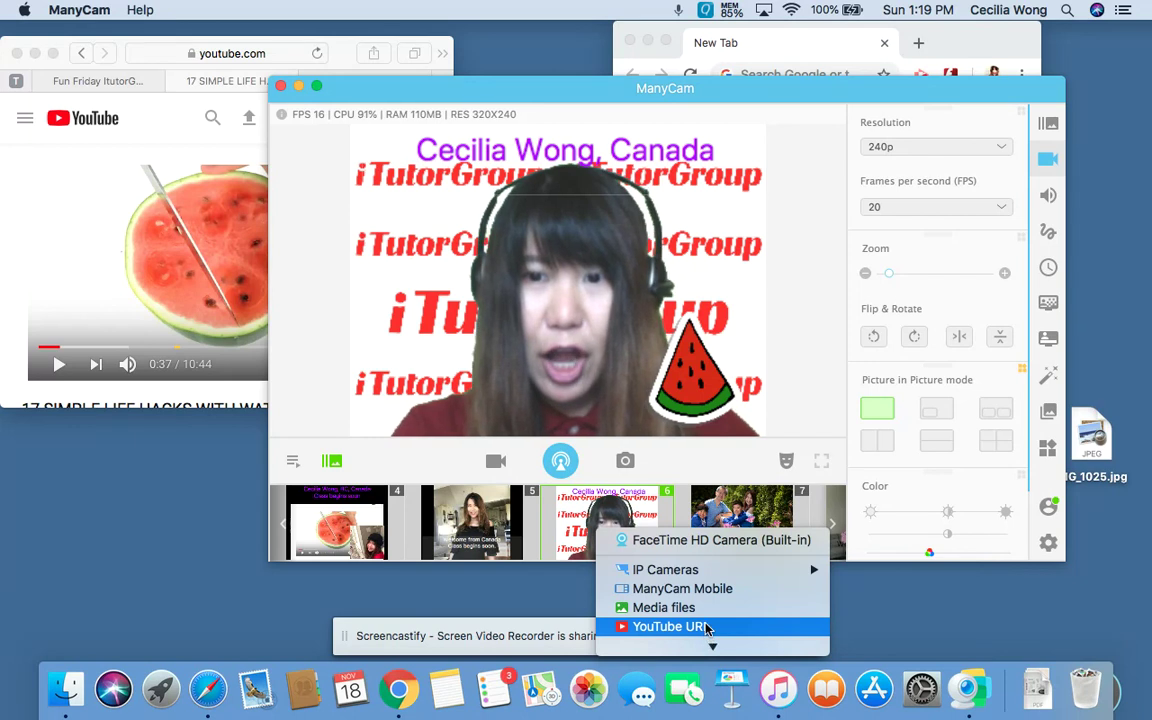
click(705, 542)
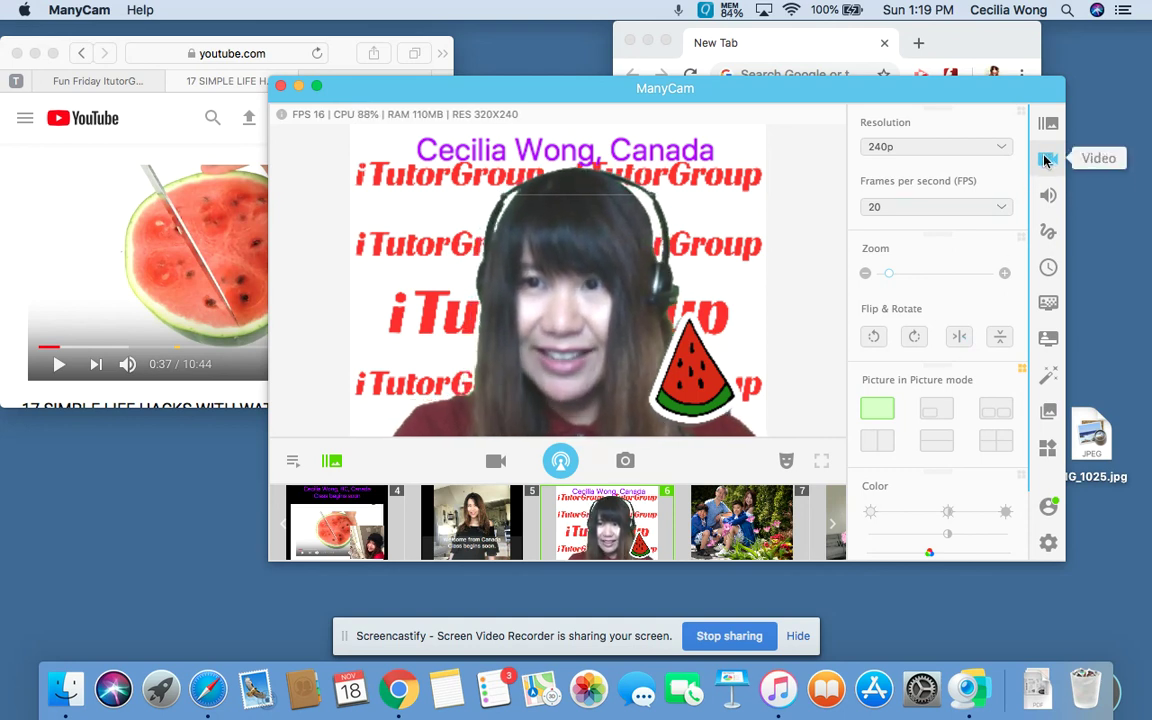
Add a single small picture-in-picture inset over the webcam image and capture the Safari "17 SIMPLE LIFE HACKS WITH WATERMELON - YouTube" app window in it
click(938, 413)
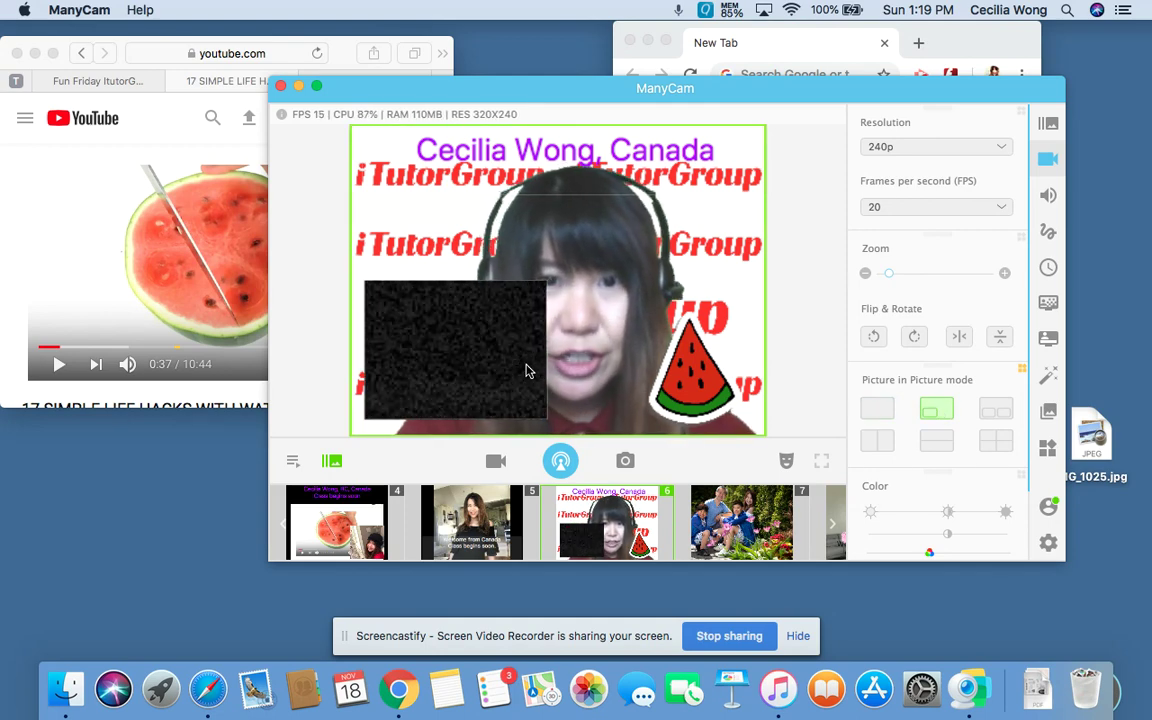
click(476, 337)
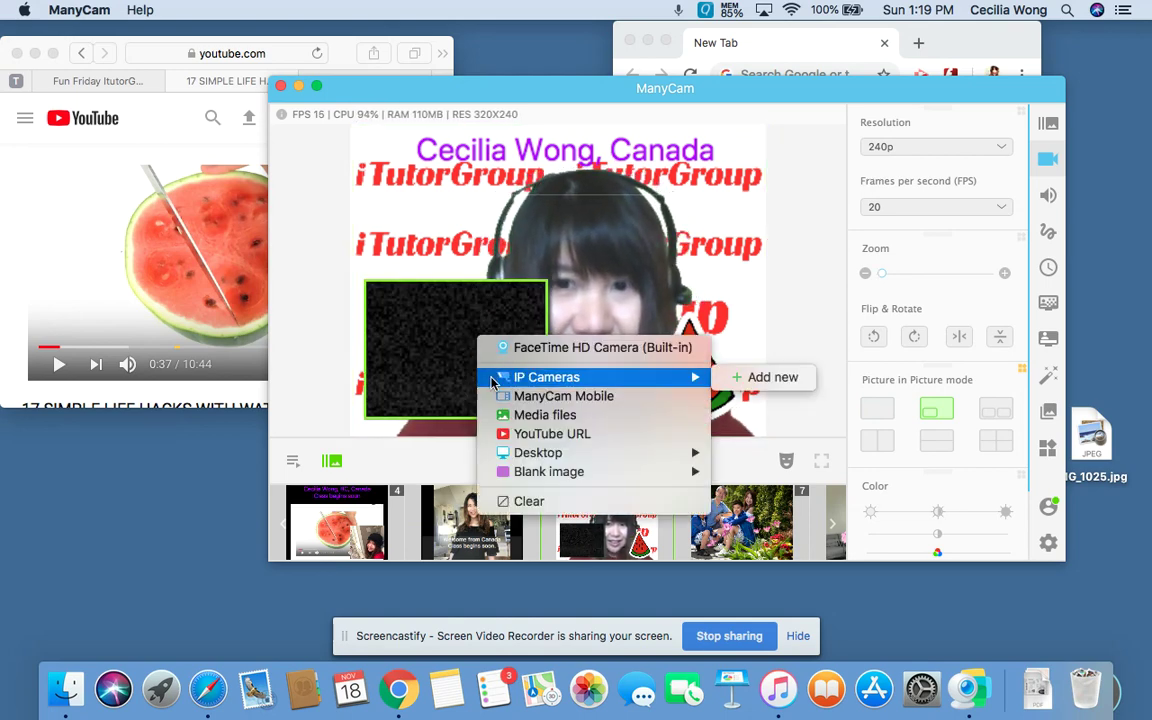
mouse_move(527, 456)
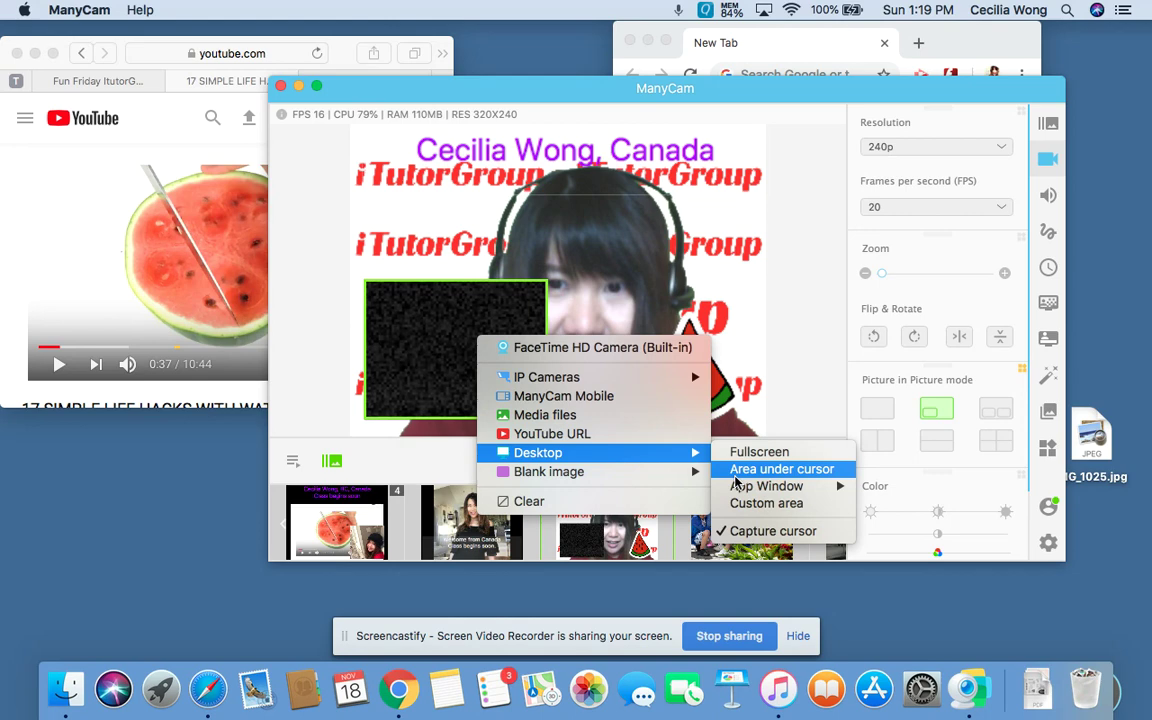
mouse_move(740, 488)
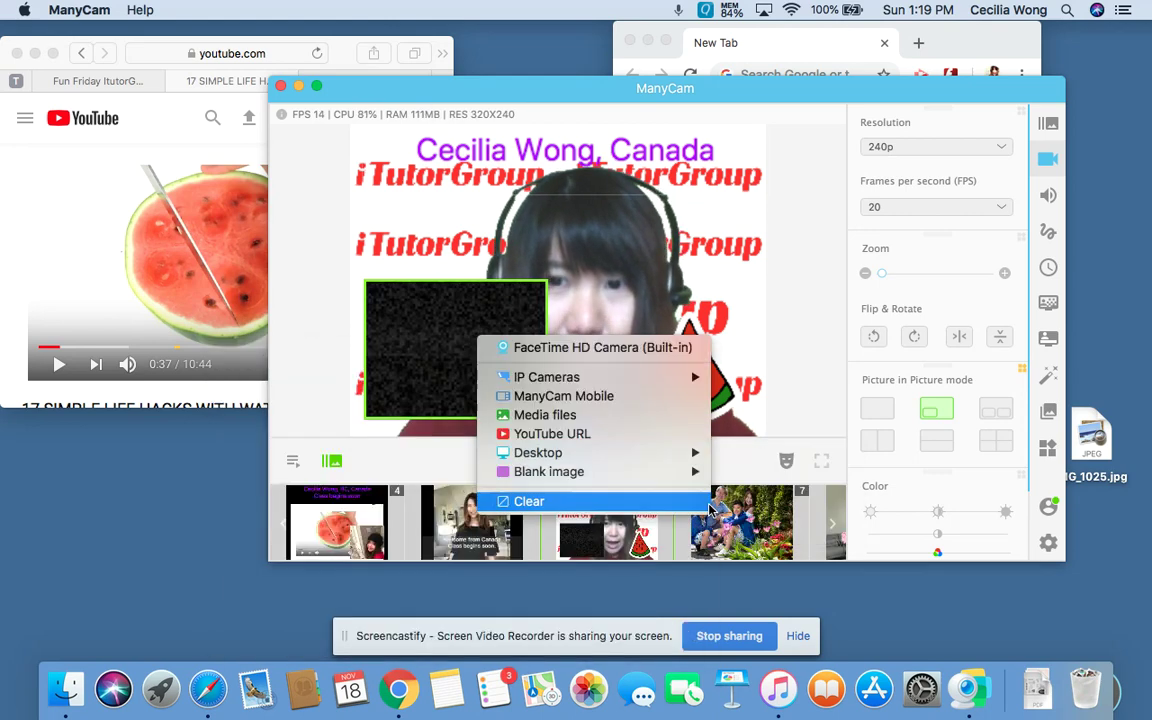
mouse_move(694, 459)
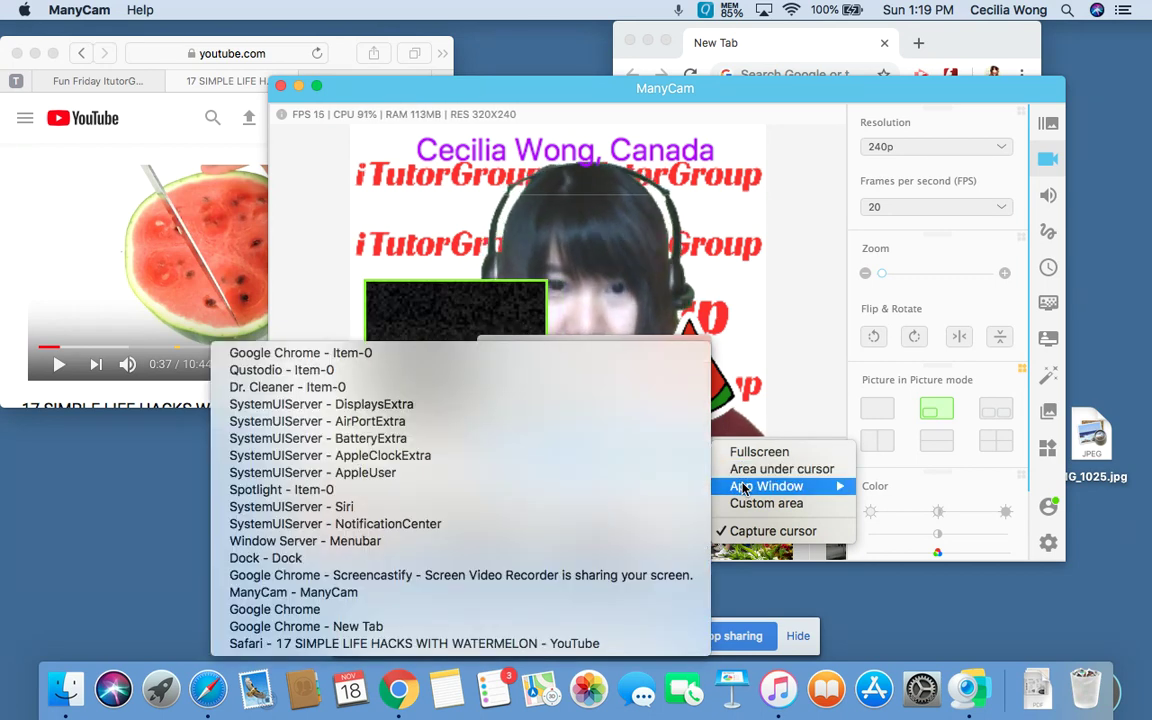
click(598, 644)
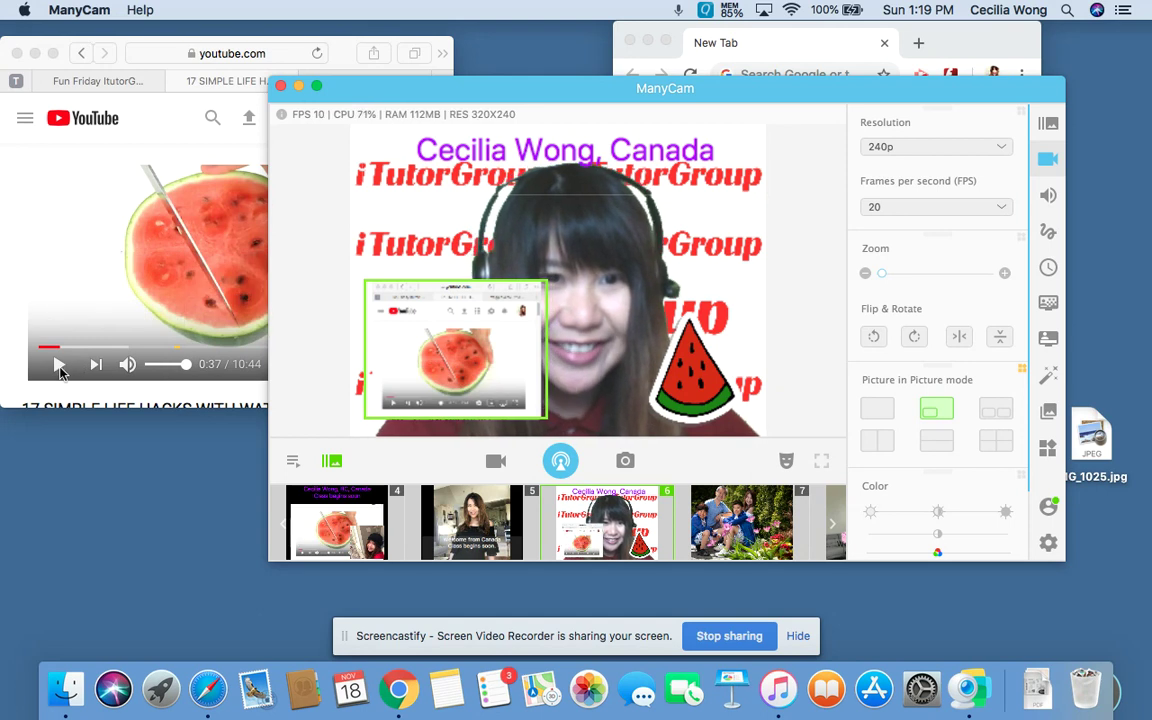
Play and pause the watermelon life hacks video in Safari, followed by the VeggieTales theme song, to preview them in the inset
click(57, 370)
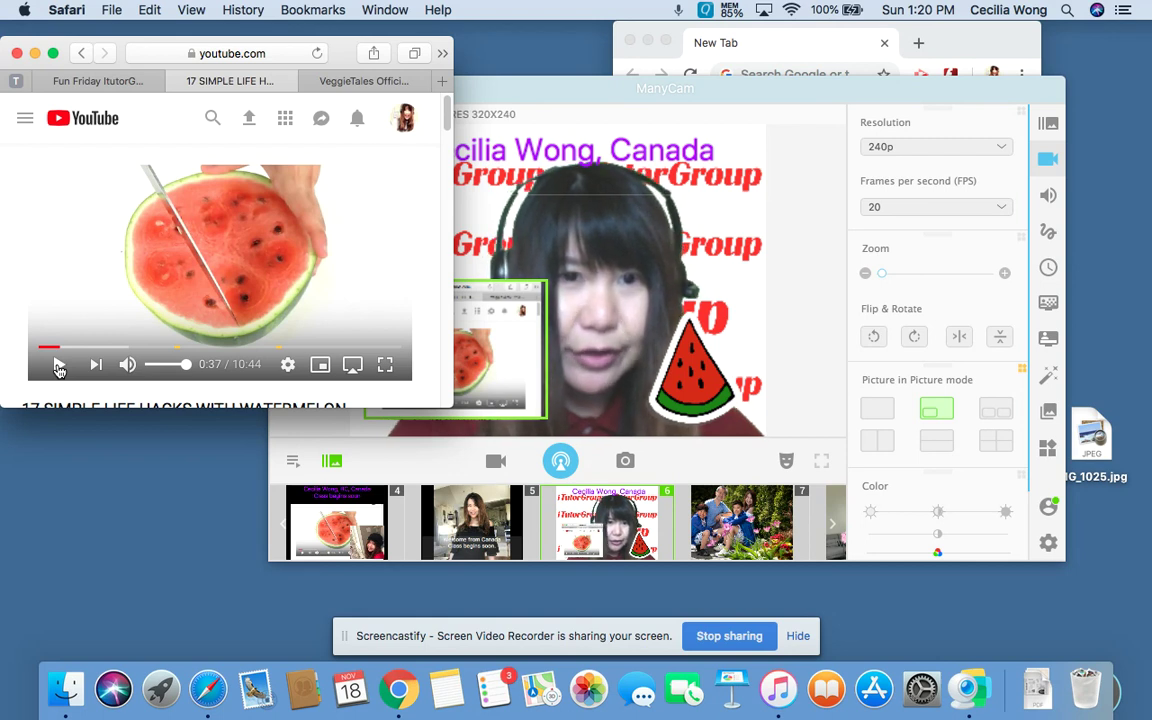
click(58, 367)
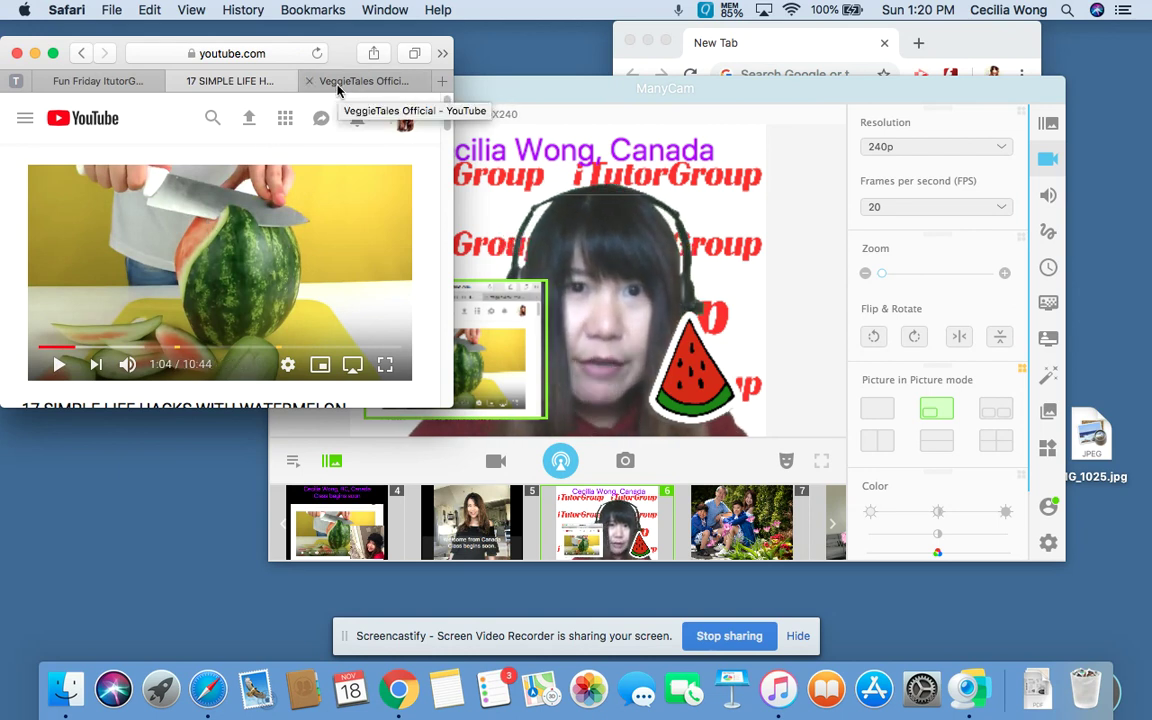
click(337, 81)
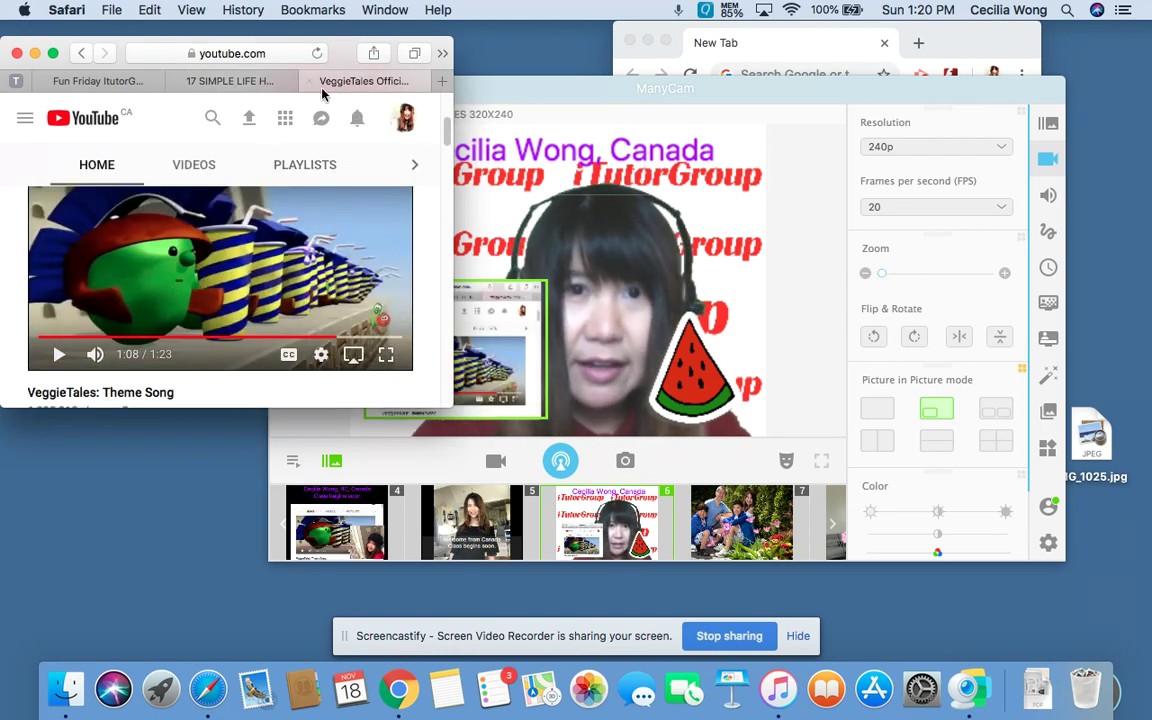
click(59, 355)
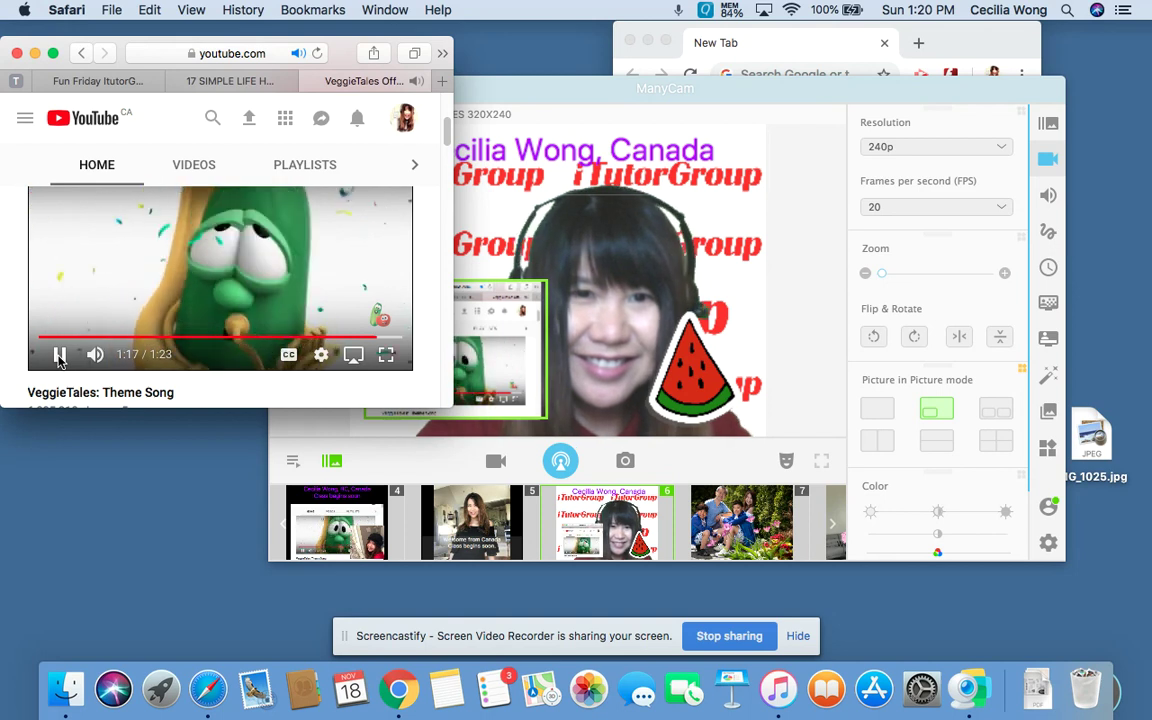
click(59, 355)
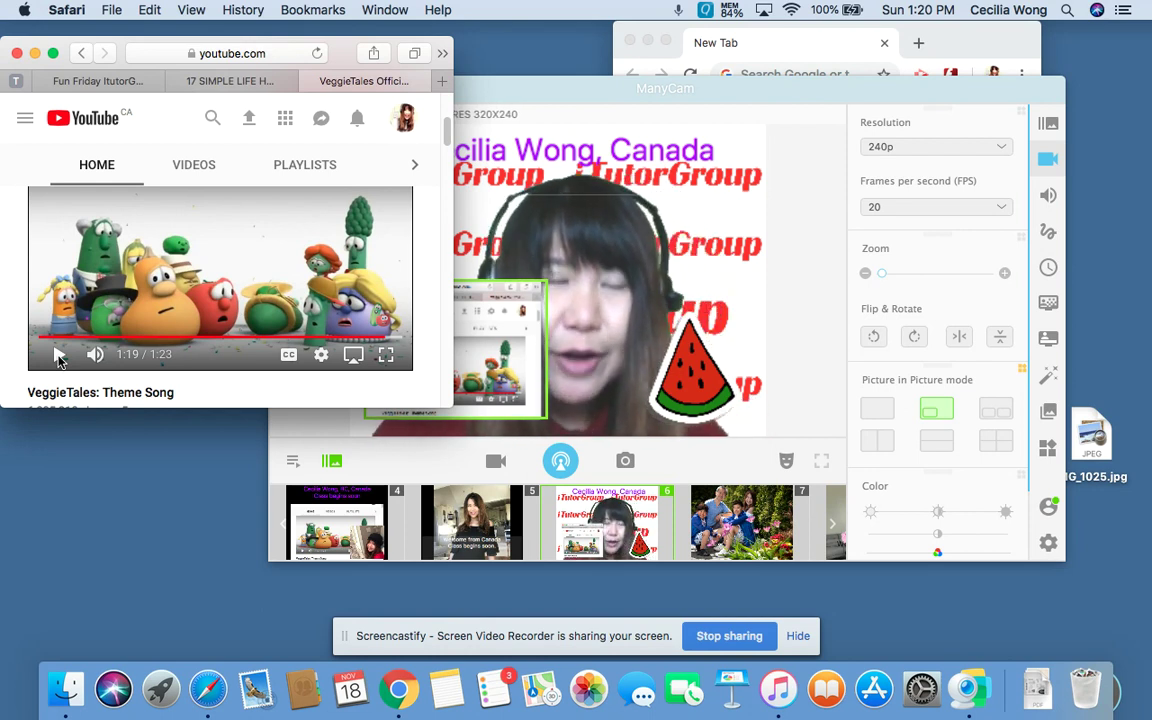
Bring up the Fun Friday video in Safari and play a short part of it, pausing at the end
click(69, 86)
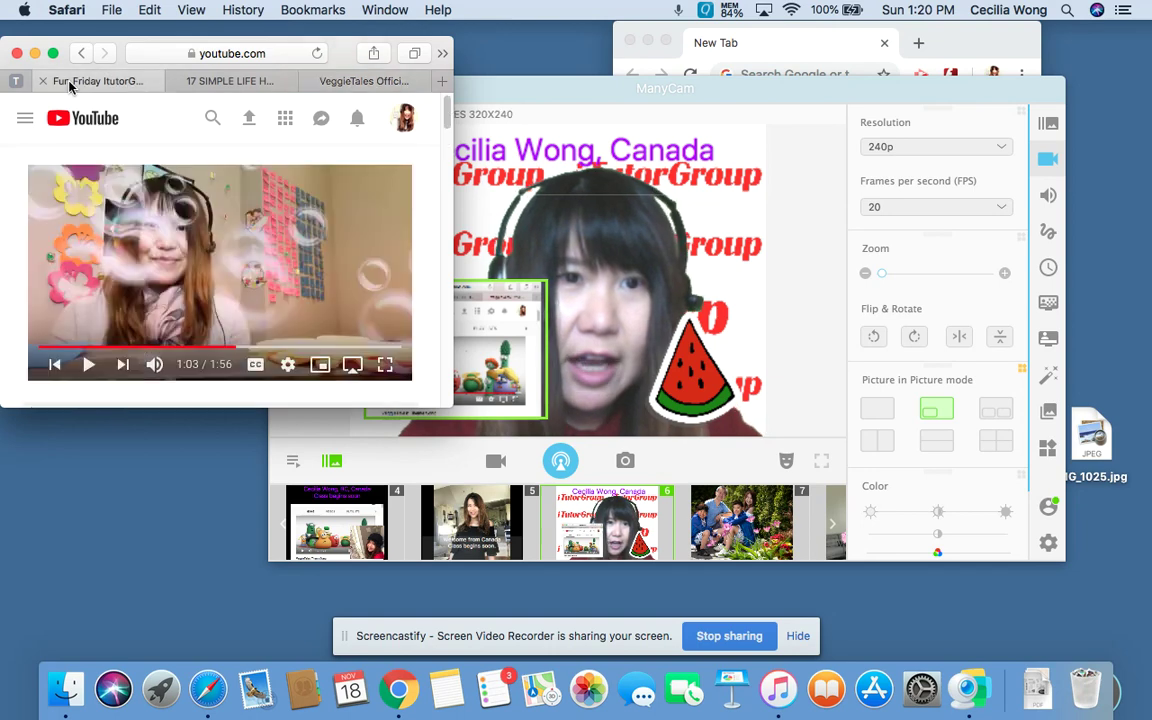
click(89, 367)
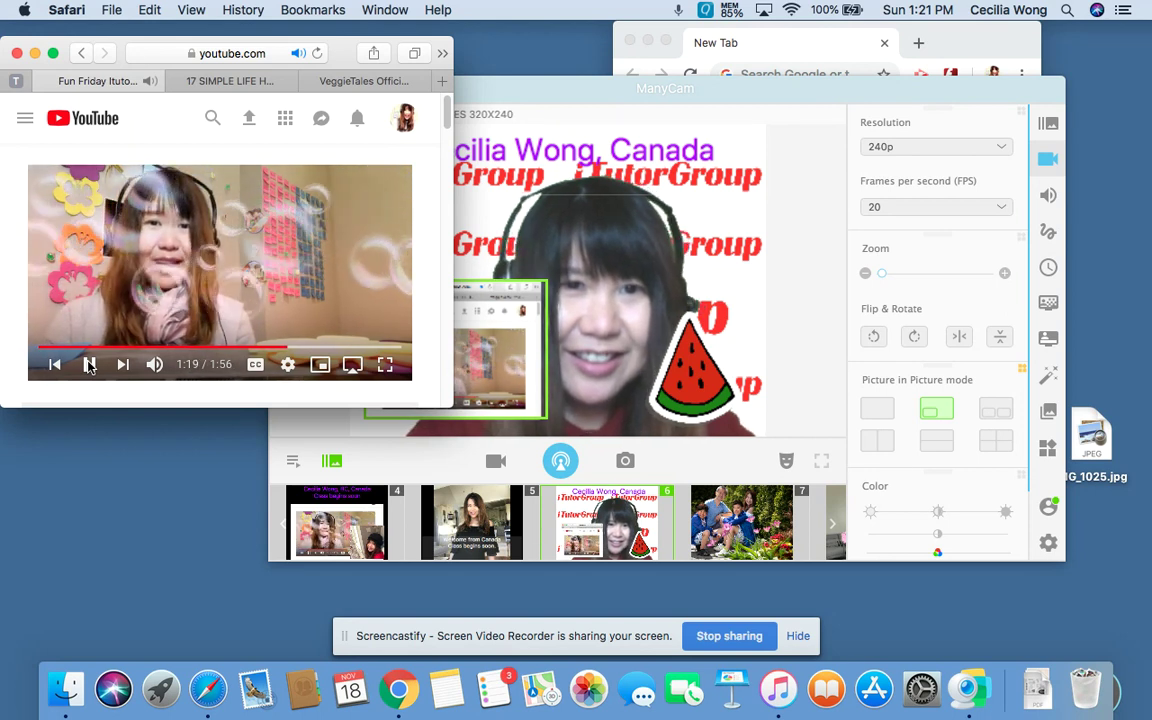
click(89, 366)
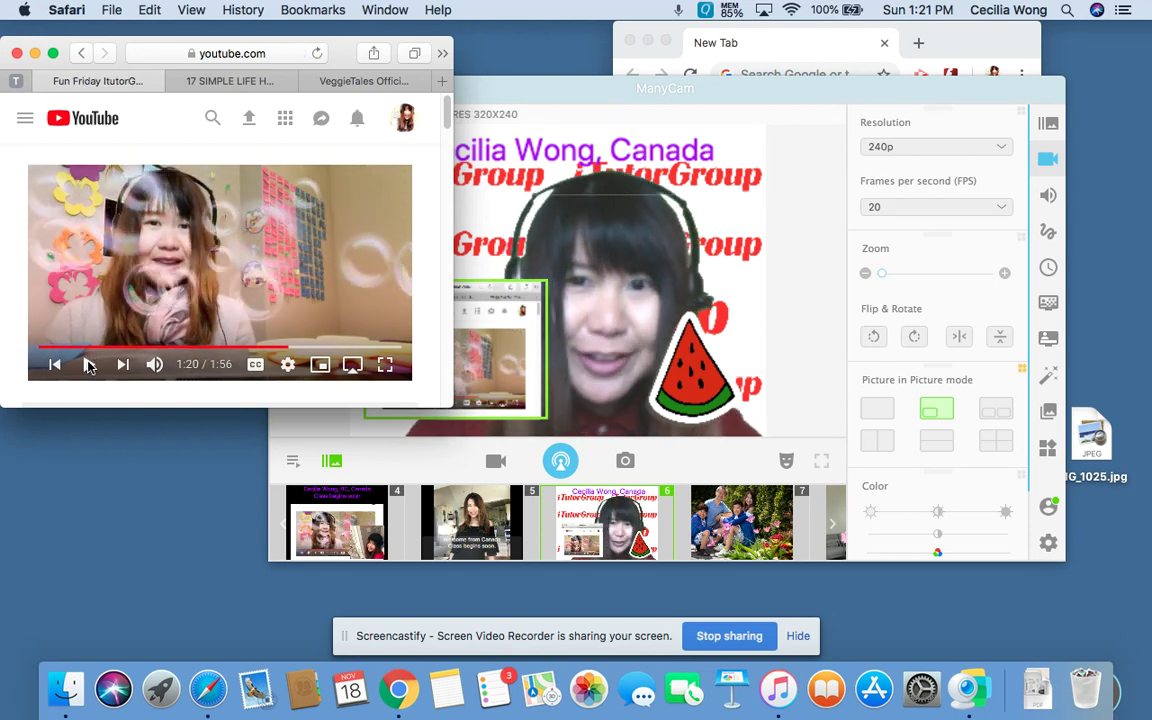
Switch ManyCam's live view to preset 4 and play and pause the Fun Friday and watermelon videos in Safari
click(375, 507)
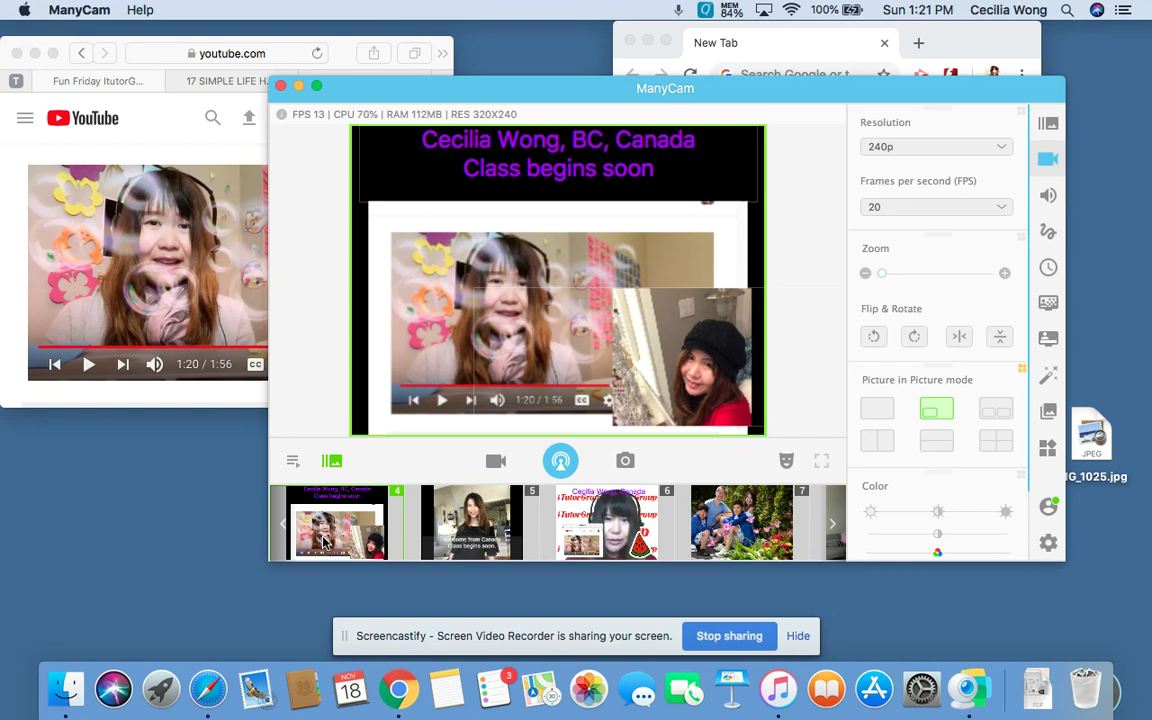
click(88, 368)
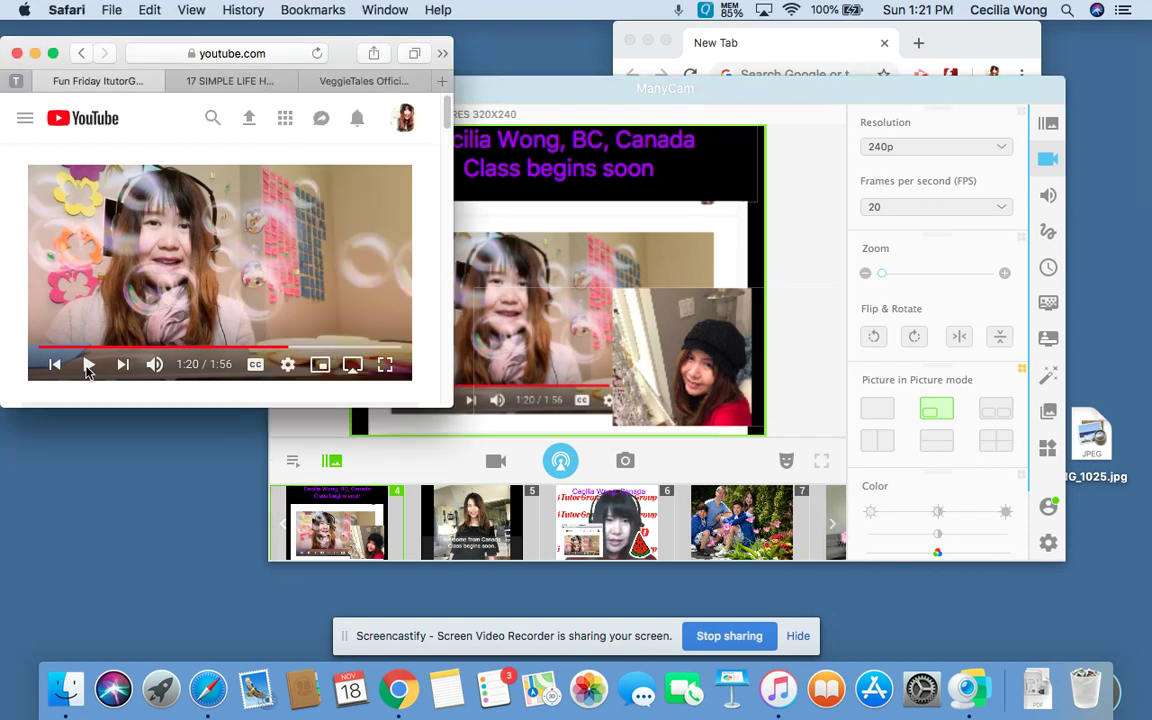
click(88, 365)
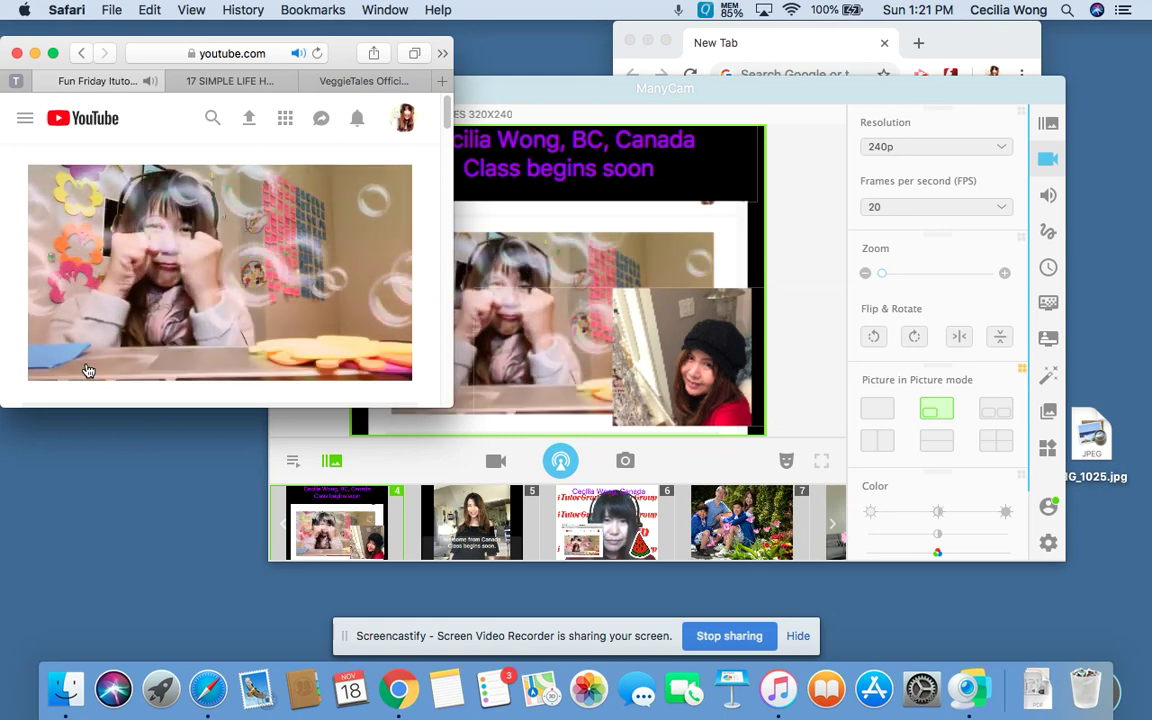
click(88, 370)
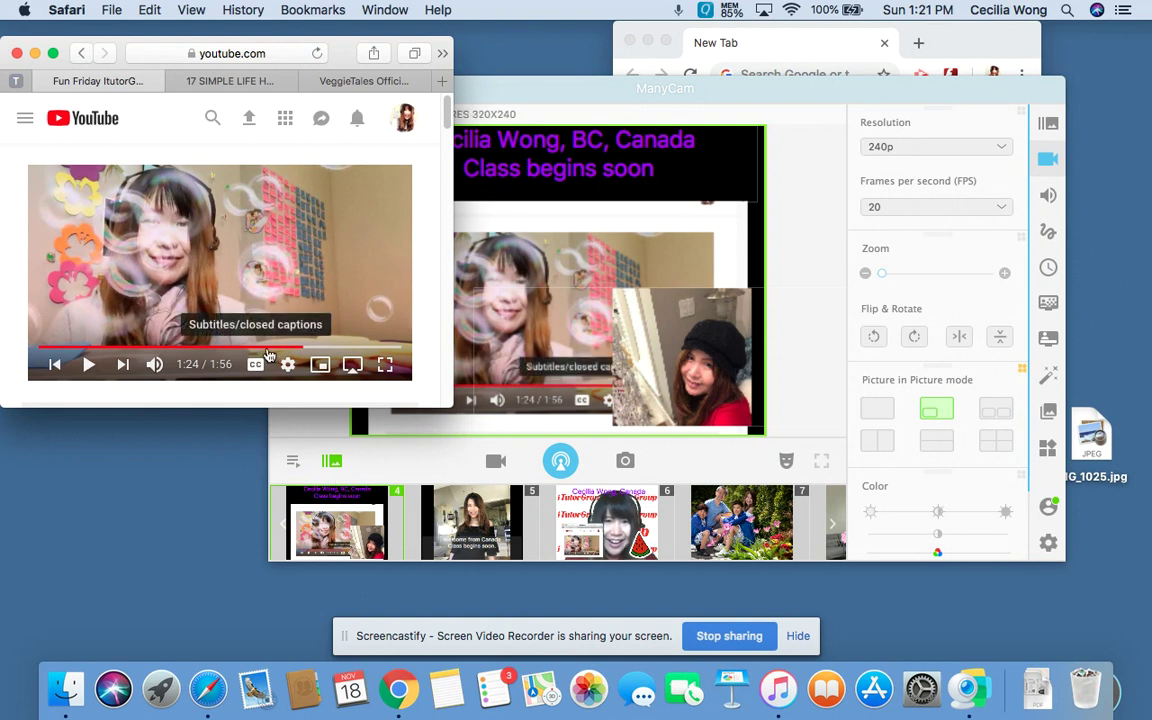
click(240, 84)
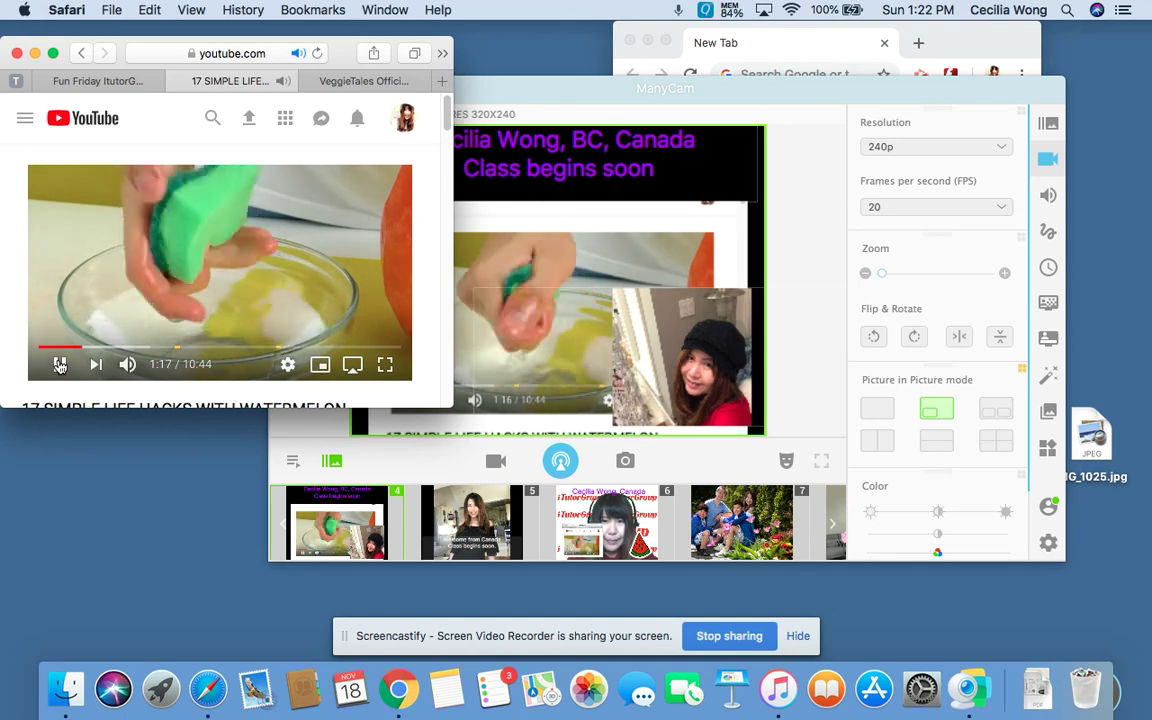
click(60, 366)
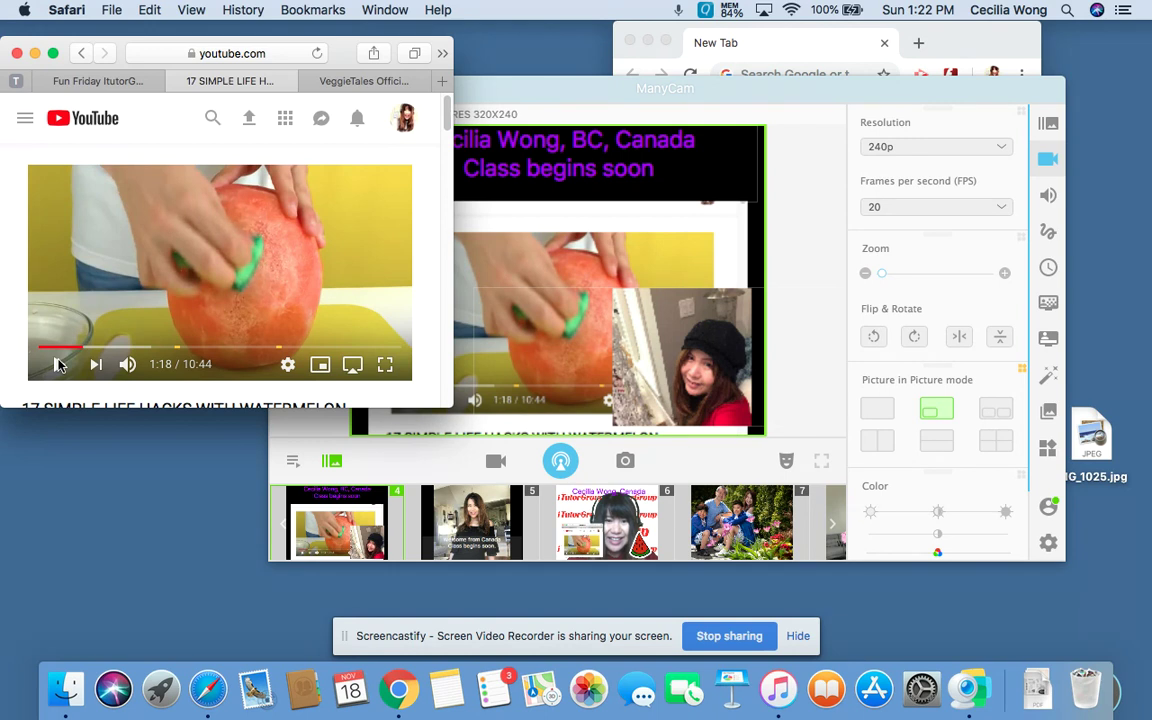
Switch ManyCam's live view back to preset 6 with the webcam and video inset
click(645, 522)
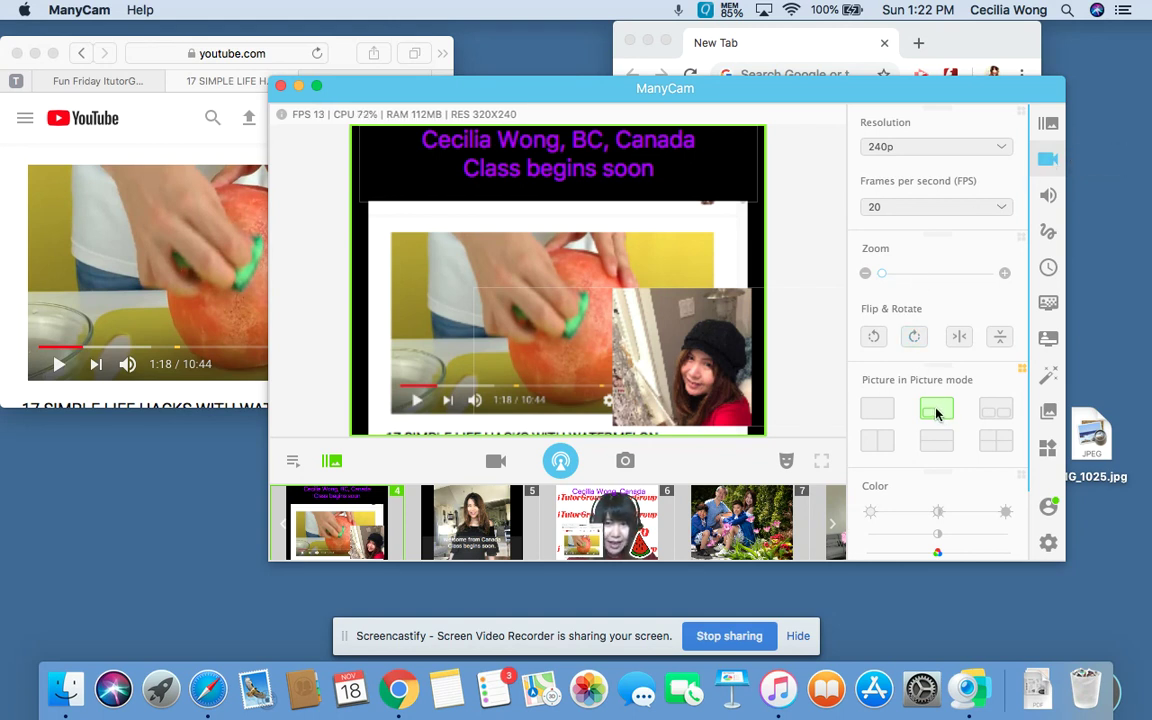
click(621, 543)
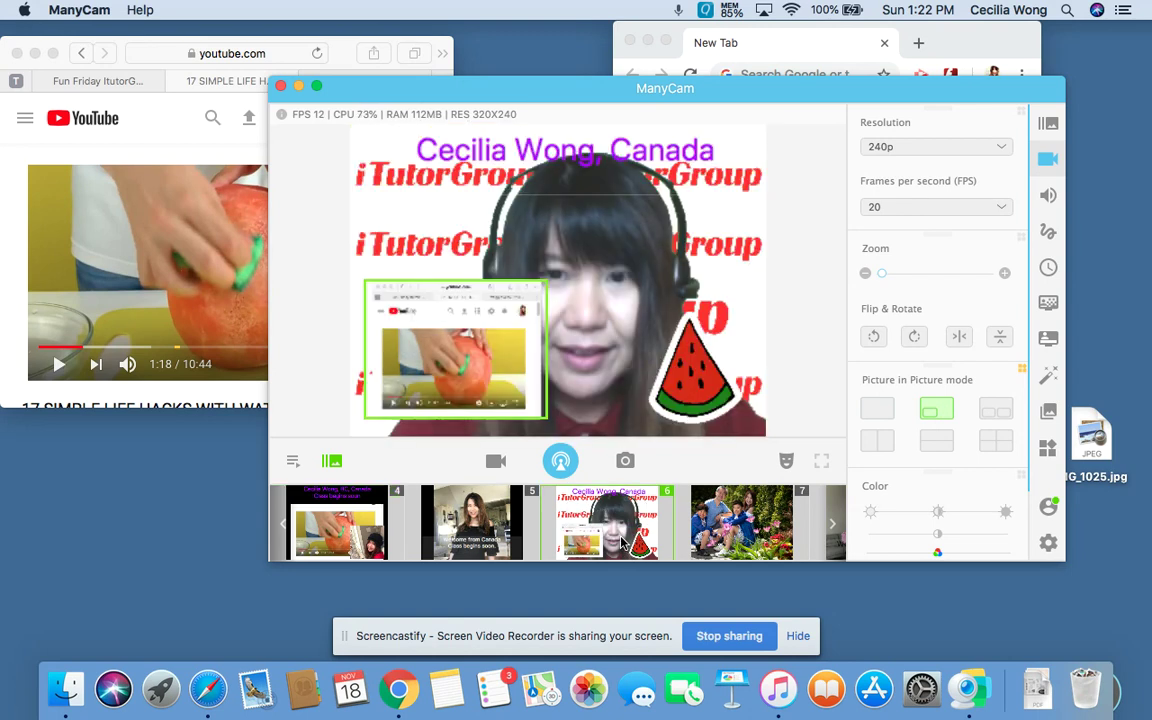
right_click(458, 360)
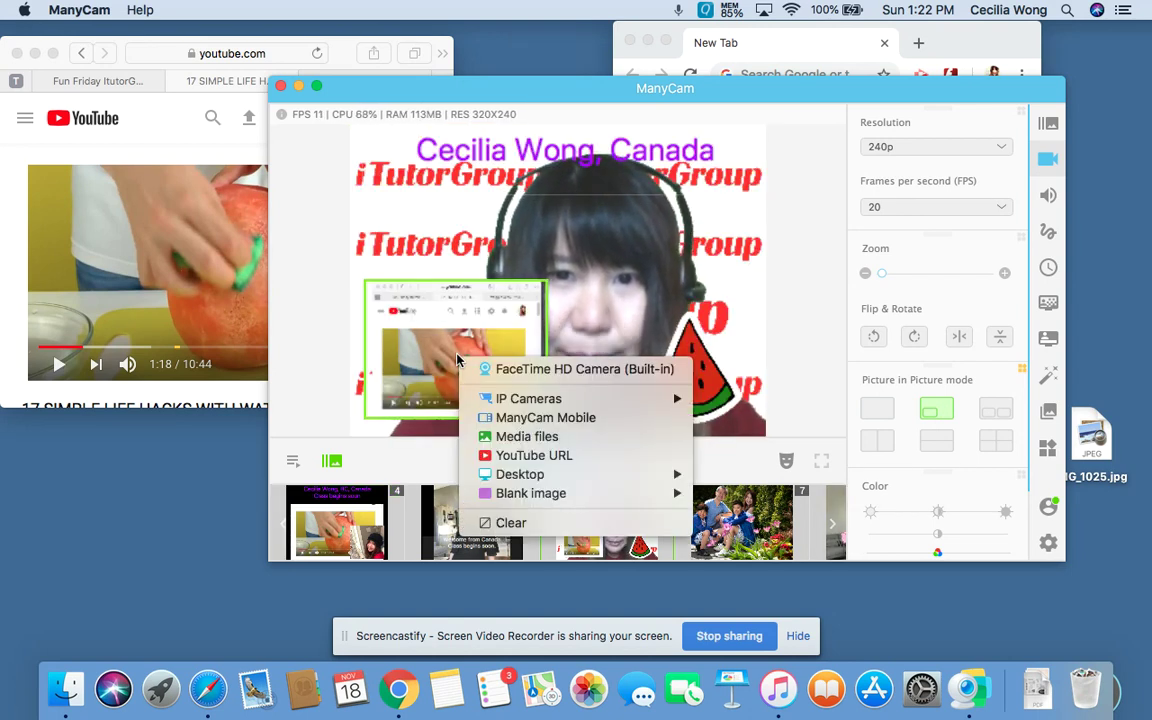
mouse_move(519, 474)
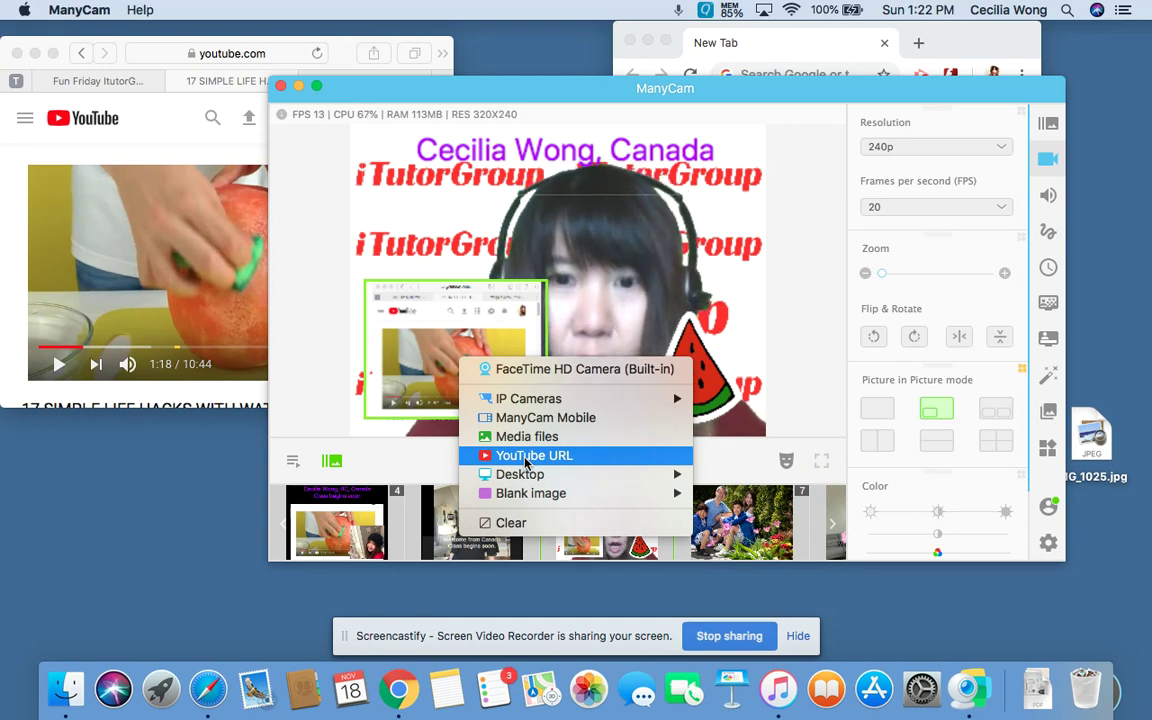
click(526, 457)
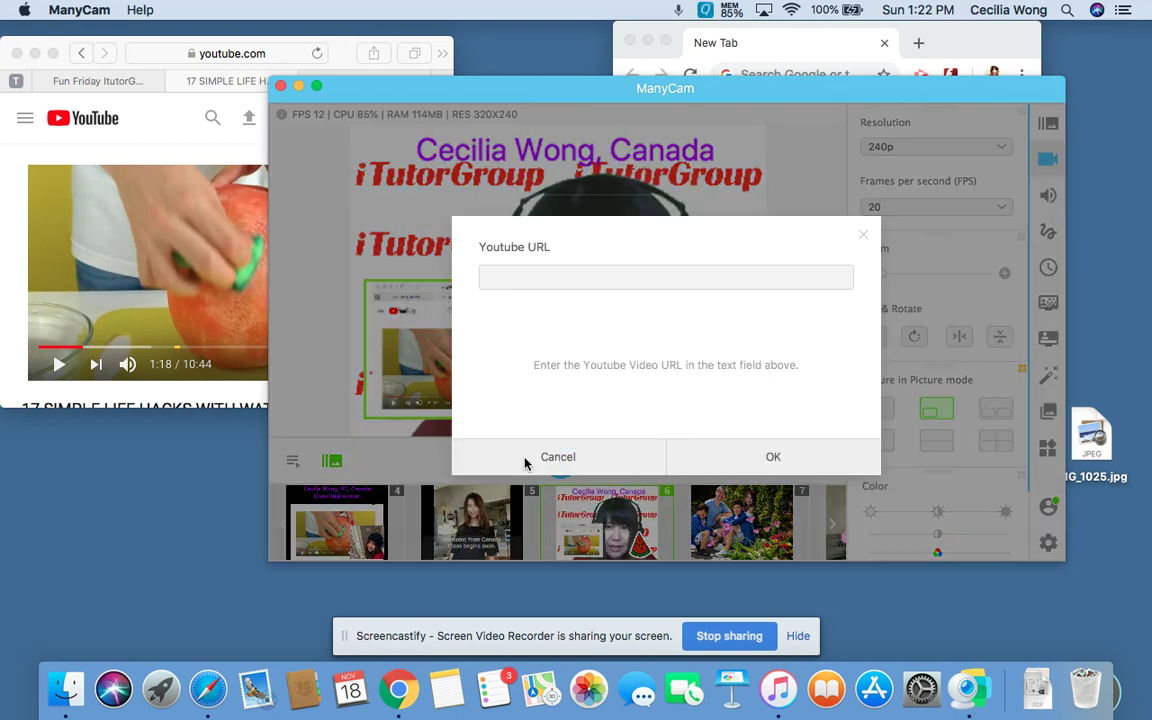
right_click(518, 287)
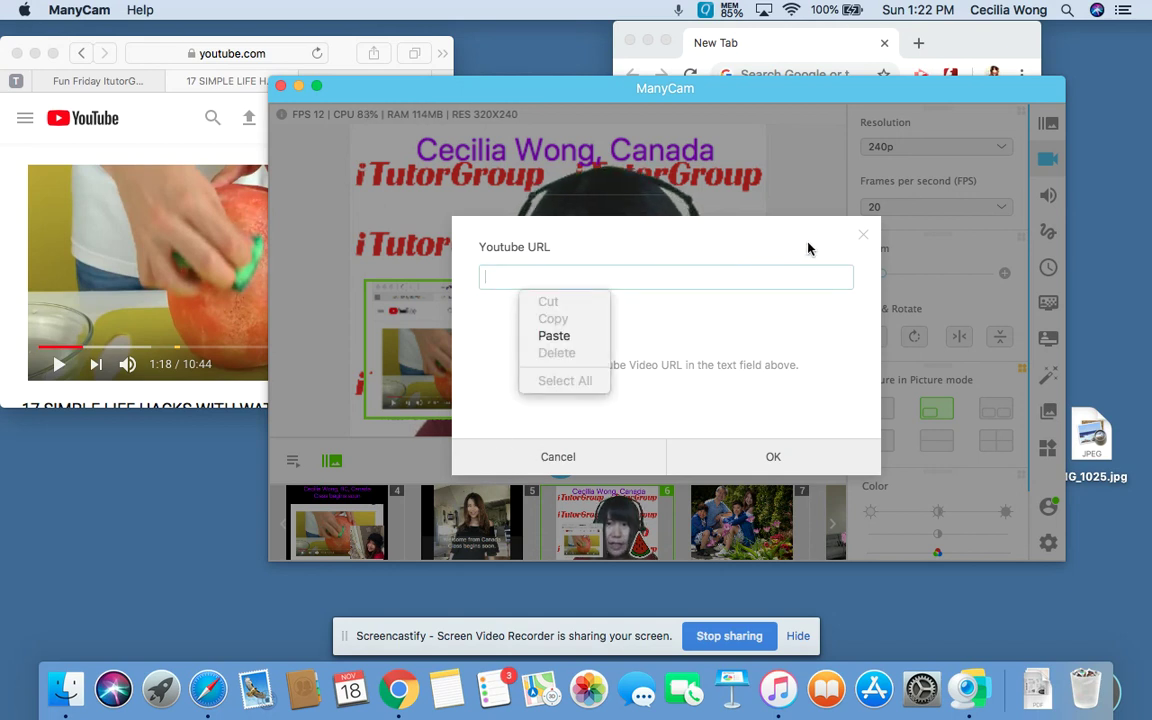
click(863, 238)
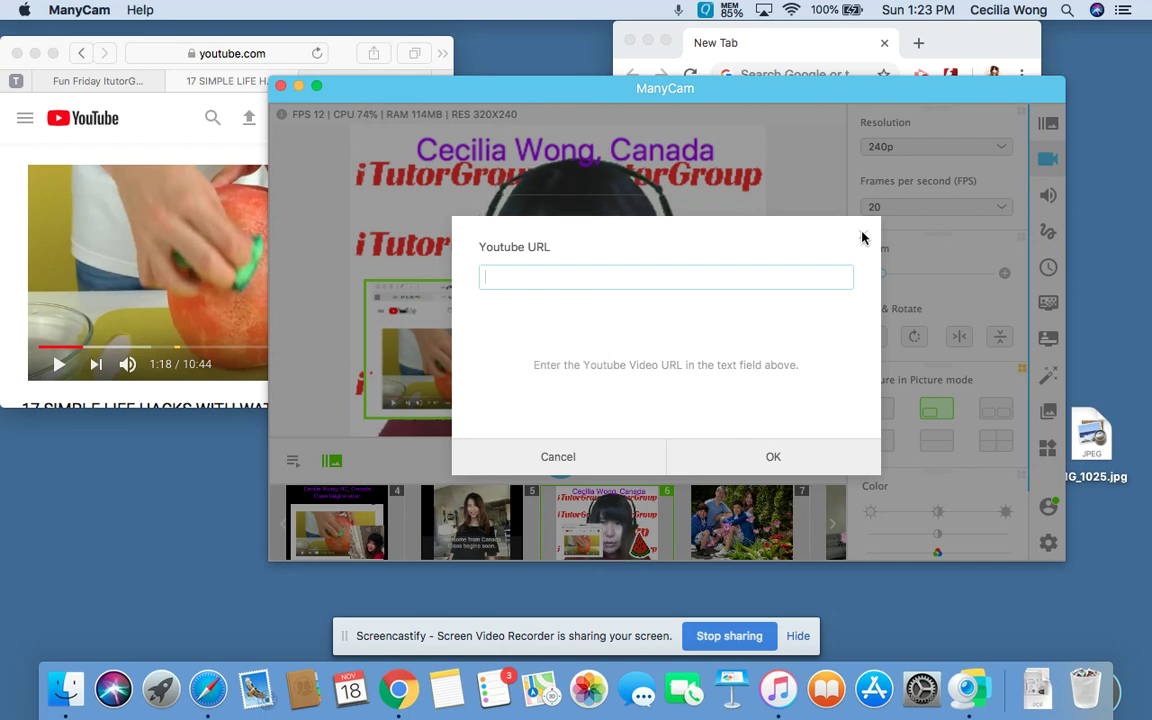
right_click(778, 282)
key(Escape)
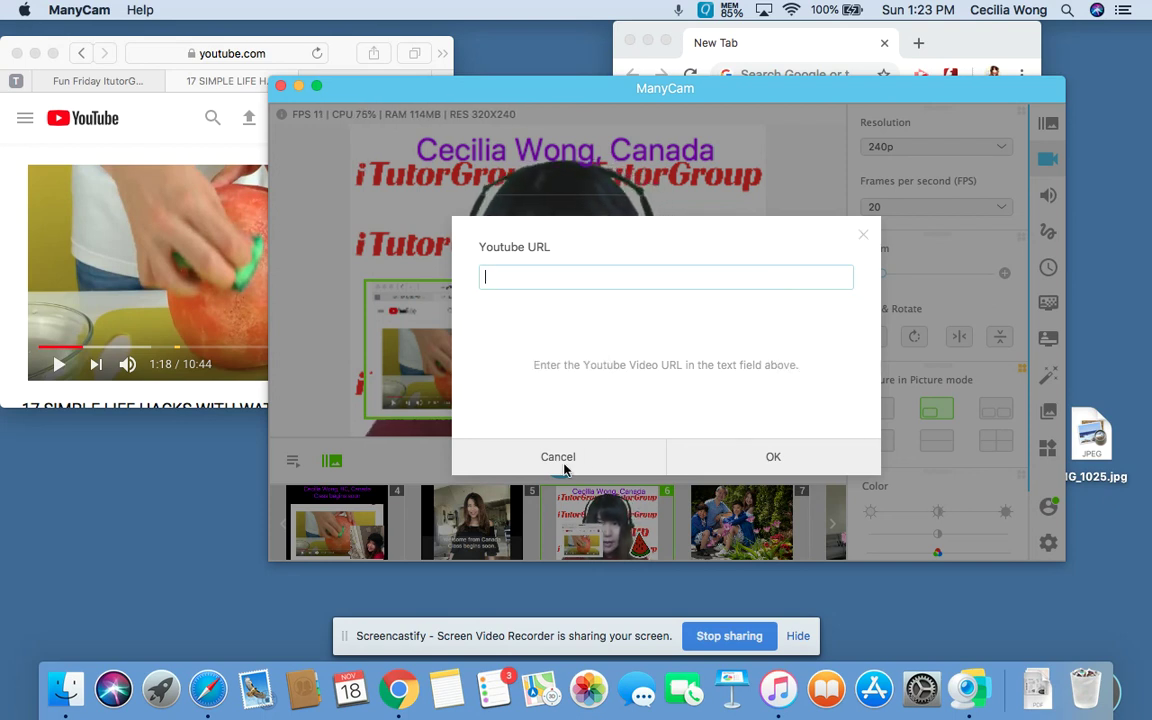
click(557, 459)
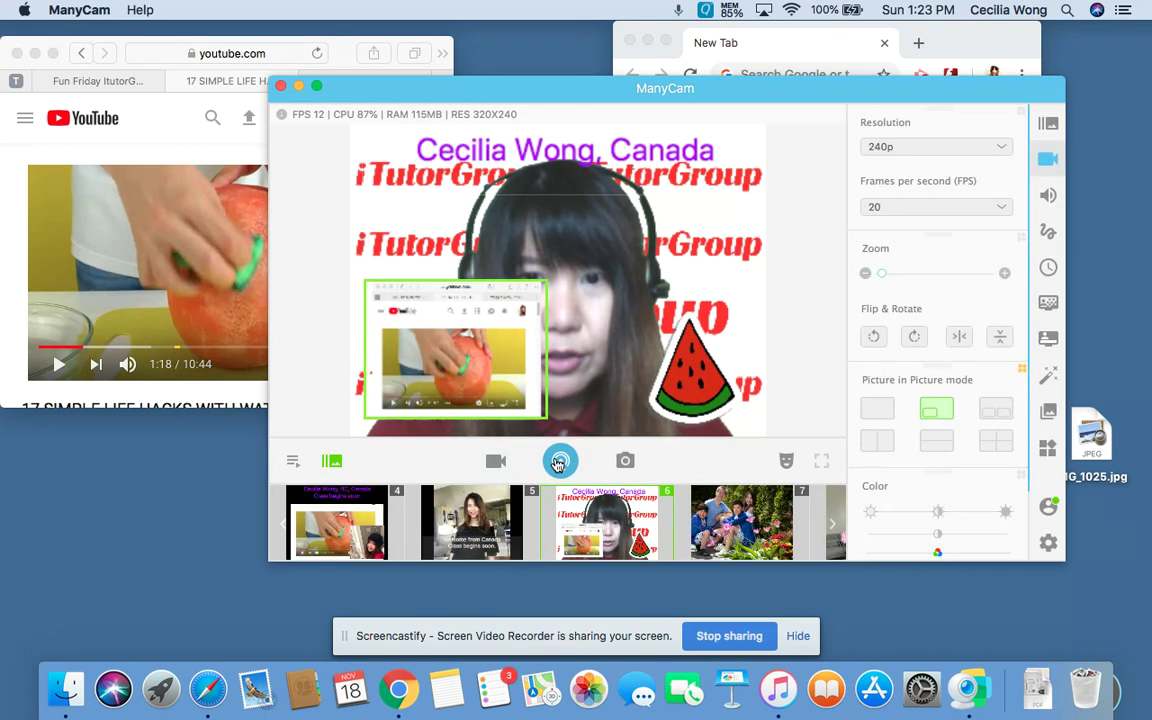
Set the picture-in-picture inset's source to the Safari app window showing "17 SIMPLE LIFE HACKS WITH WATERMELON - YouTube"
click(460, 371)
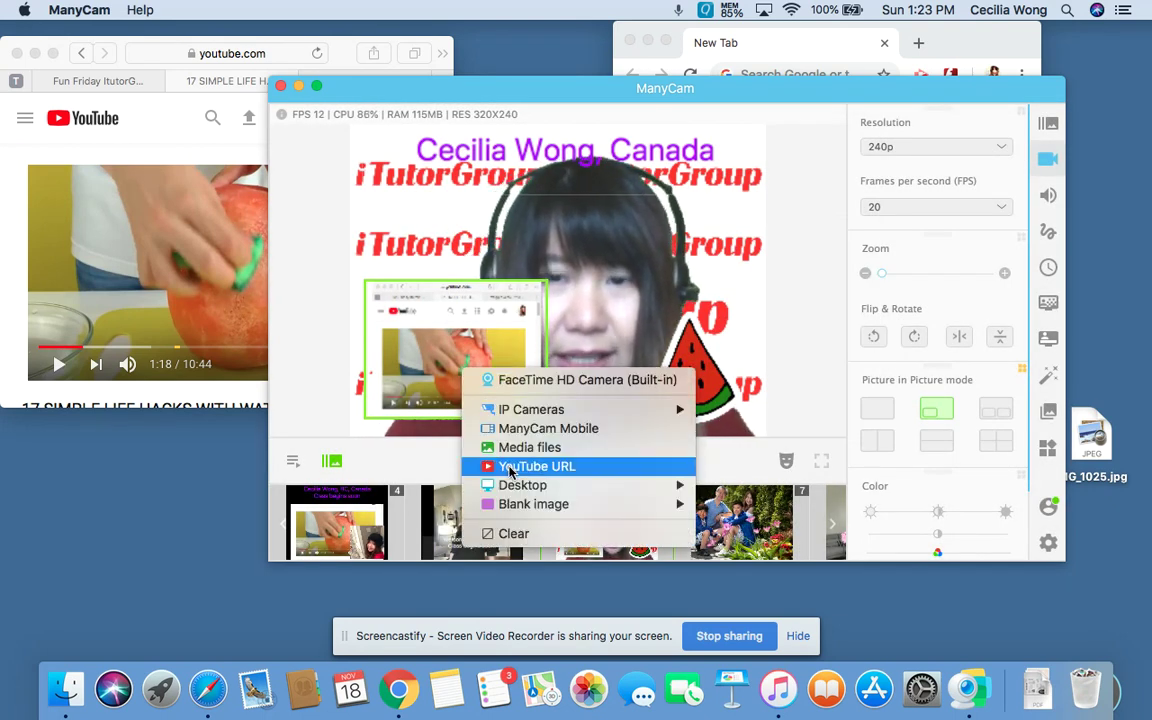
mouse_move(518, 486)
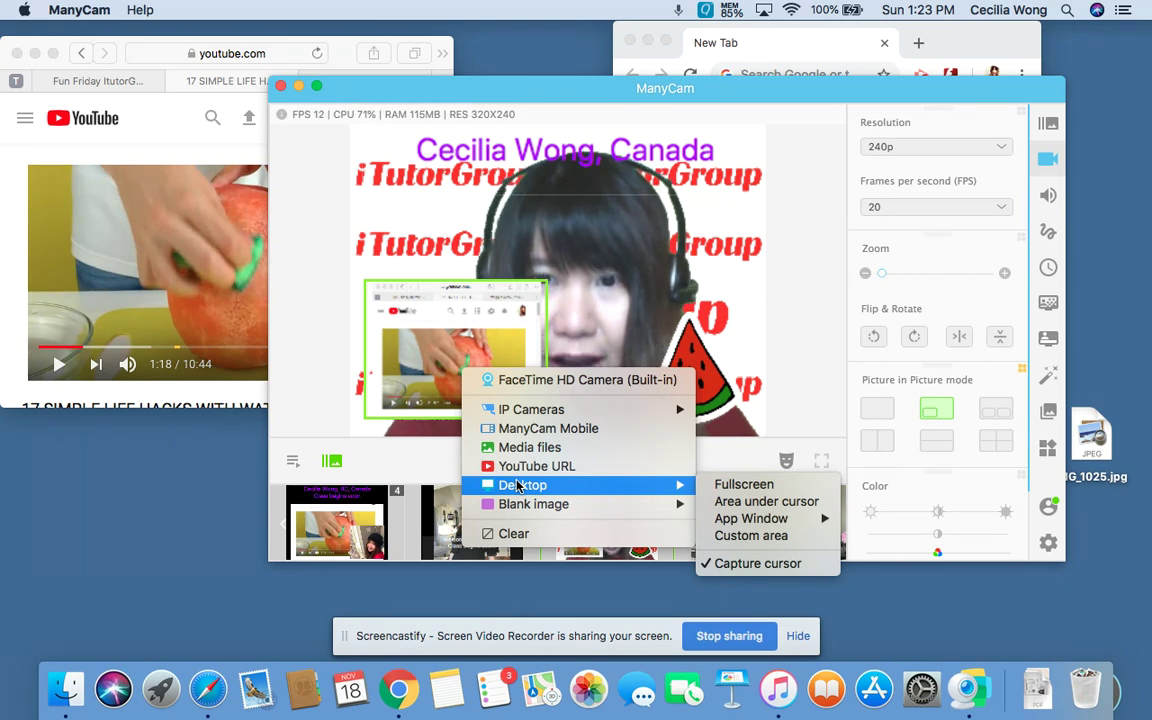
mouse_move(662, 486)
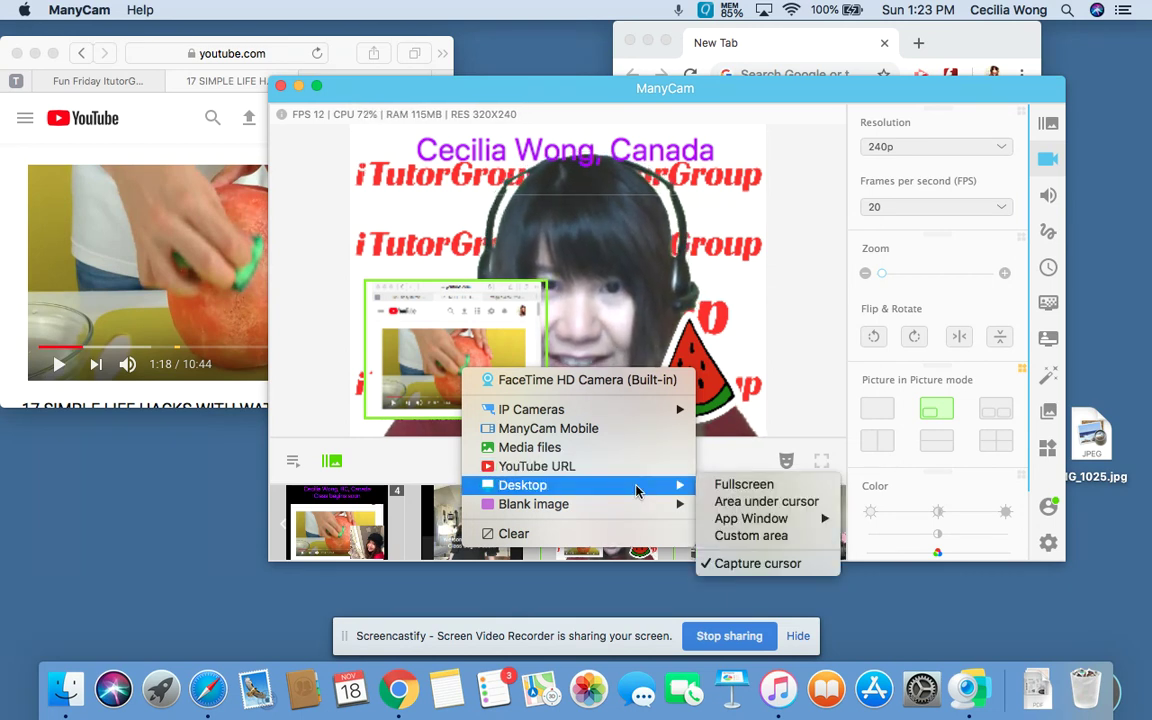
mouse_move(740, 519)
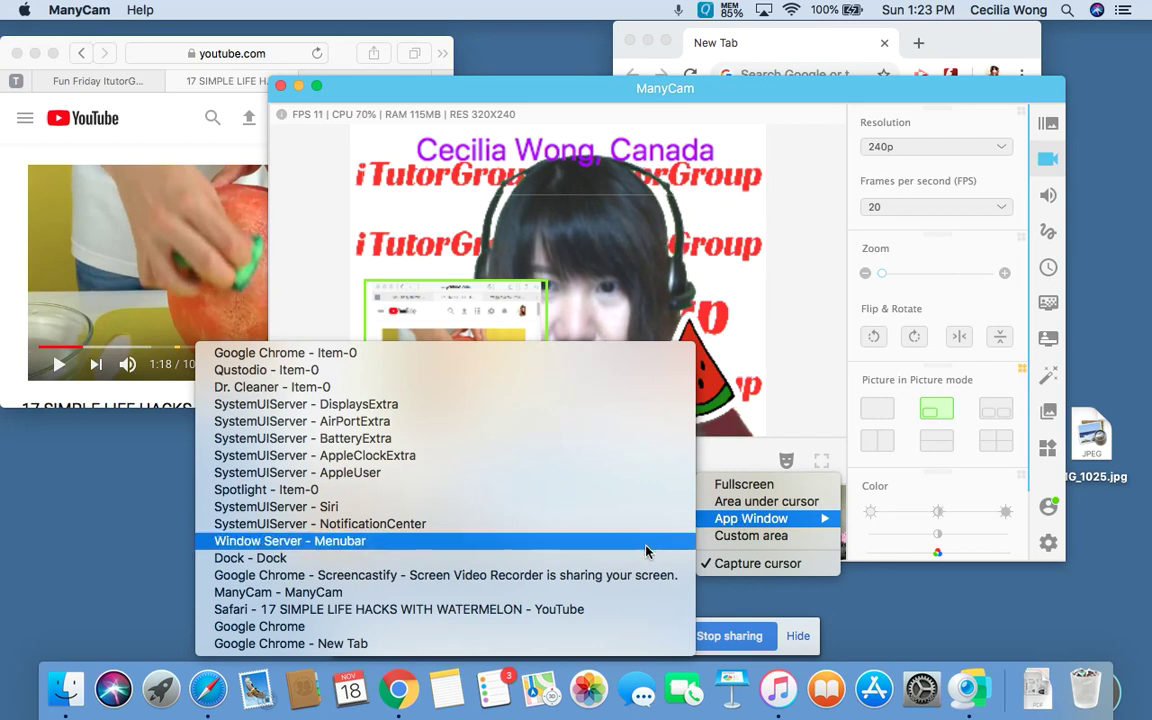
click(574, 610)
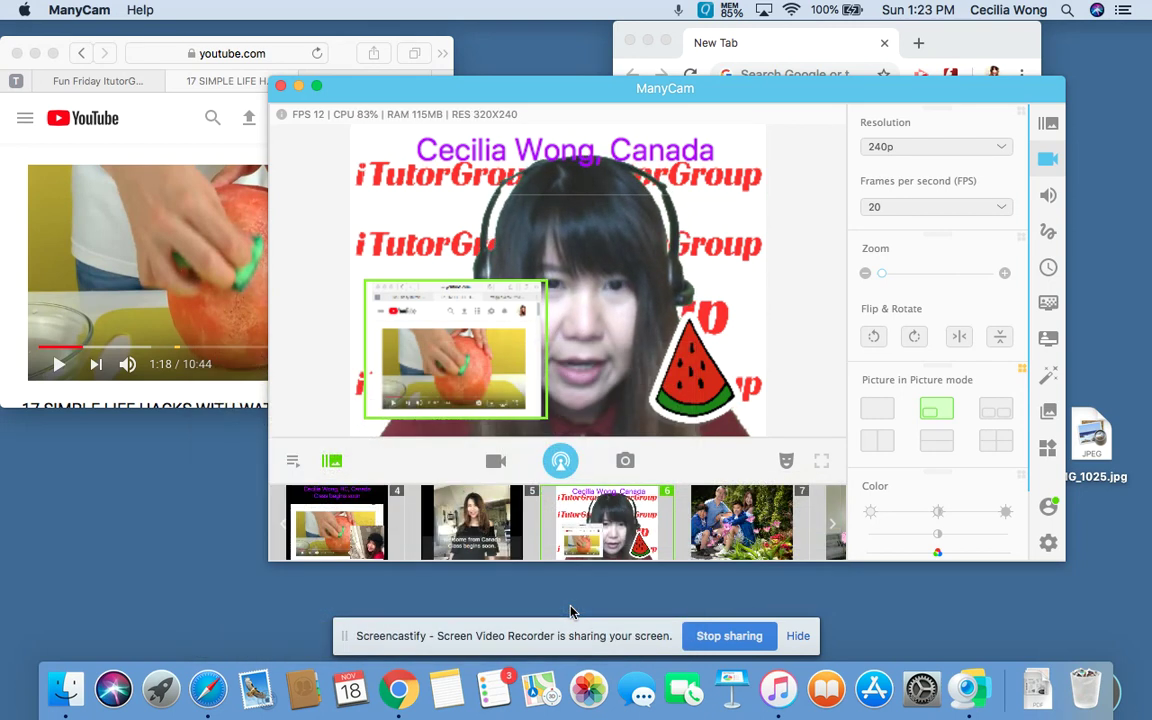
Play the watermelon life hacks video in Safari, check it in ManyCam's inset, pause it and return to ManyCam
click(222, 63)
click(62, 368)
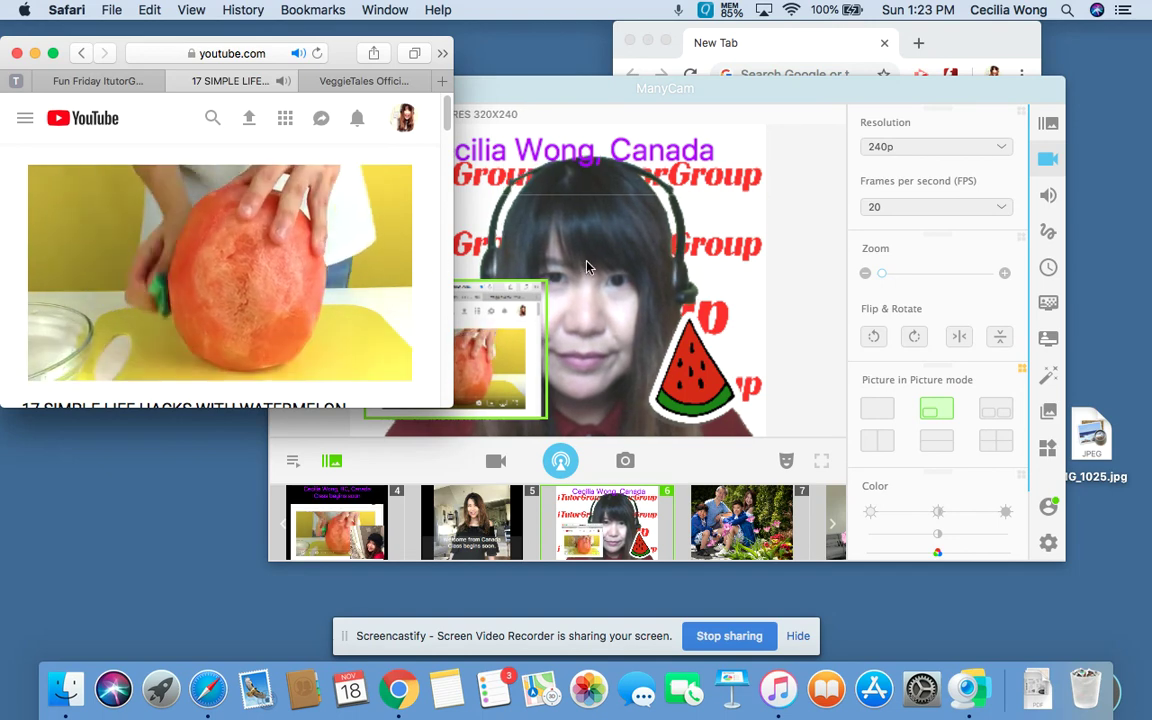
click(738, 314)
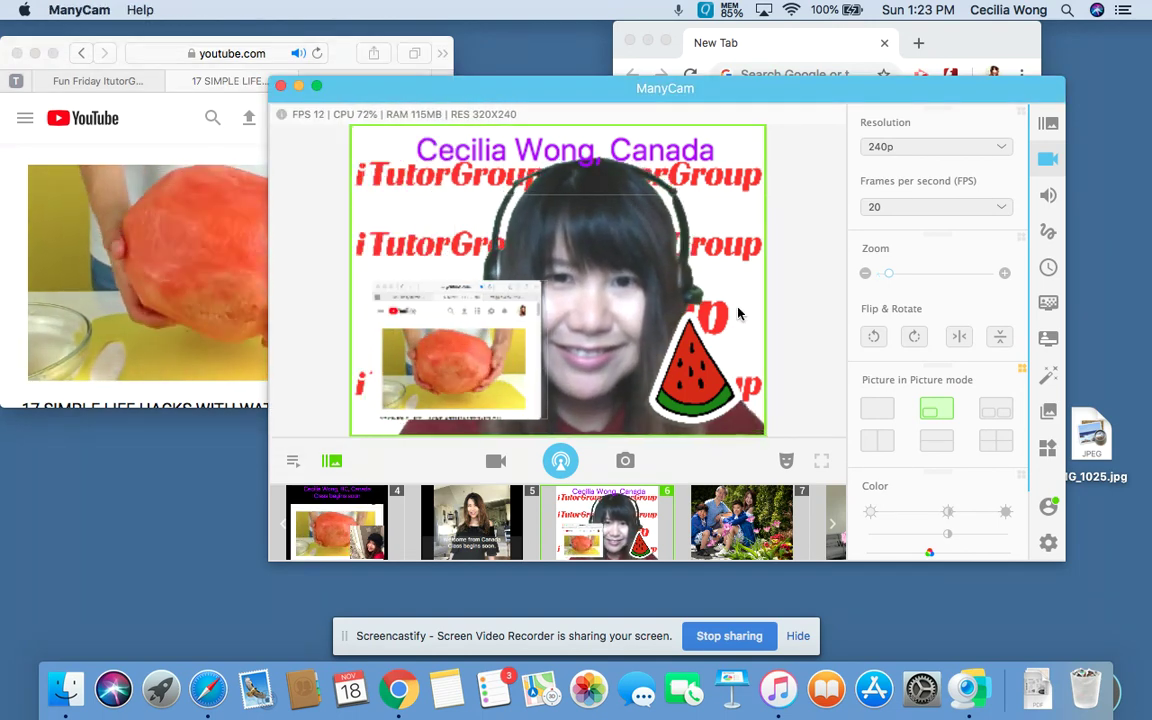
mouse_move(60, 368)
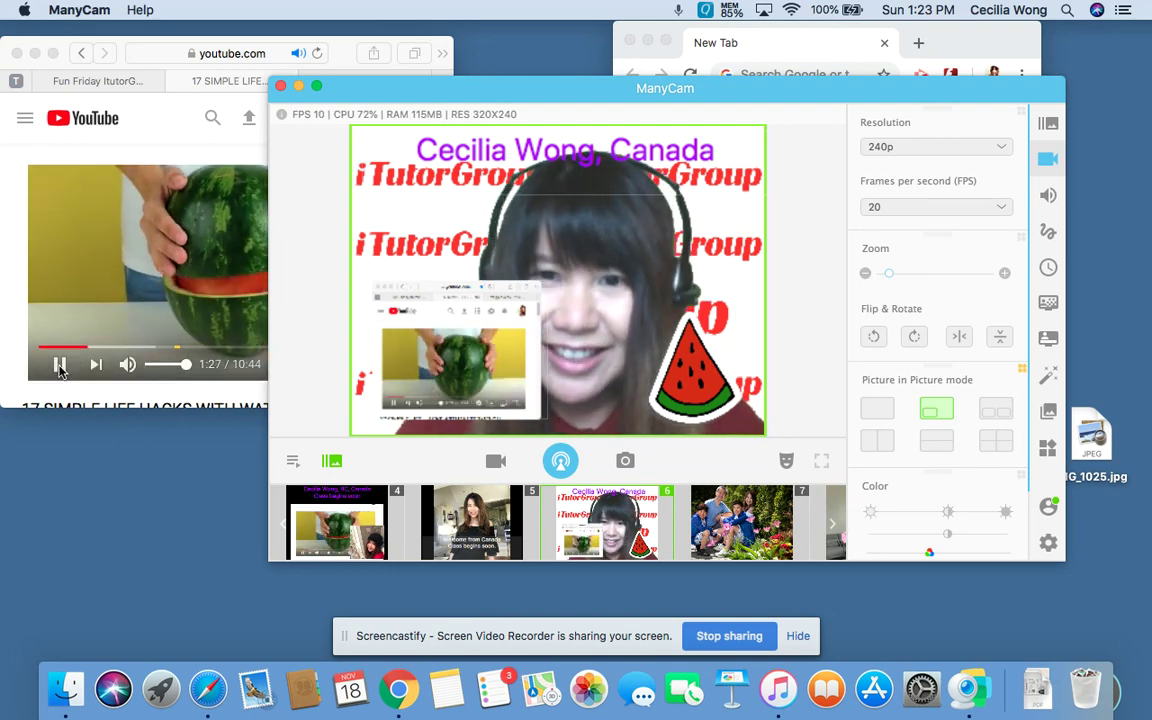
click(60, 368)
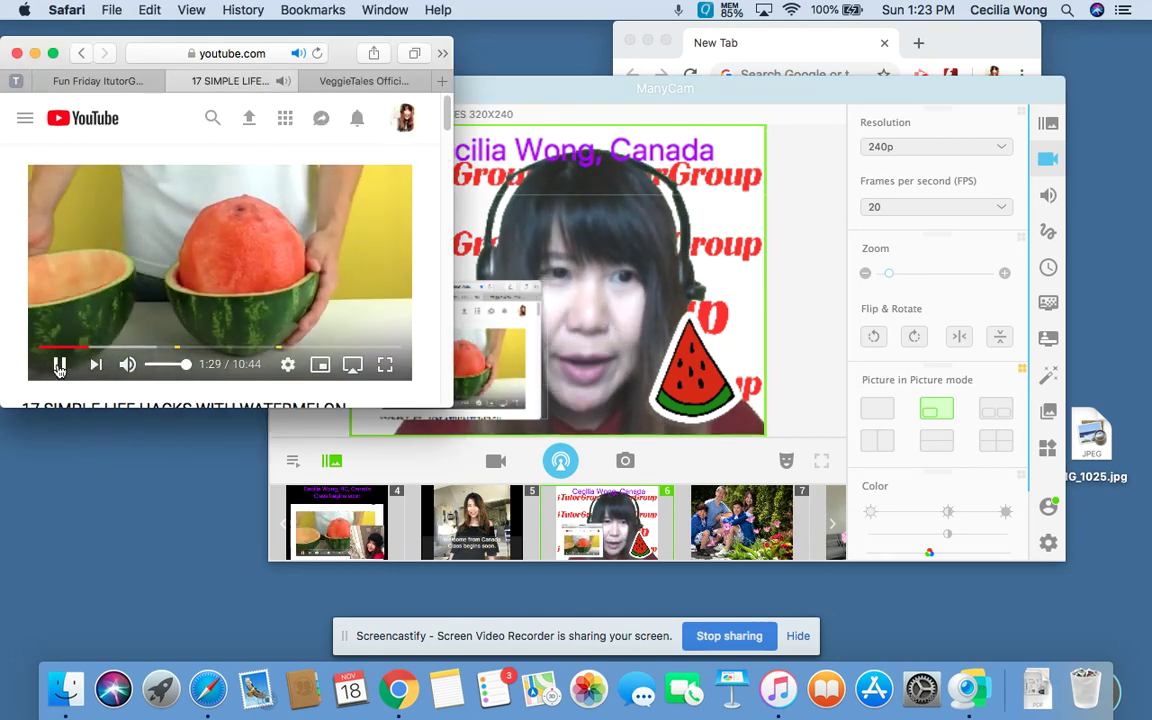
click(60, 368)
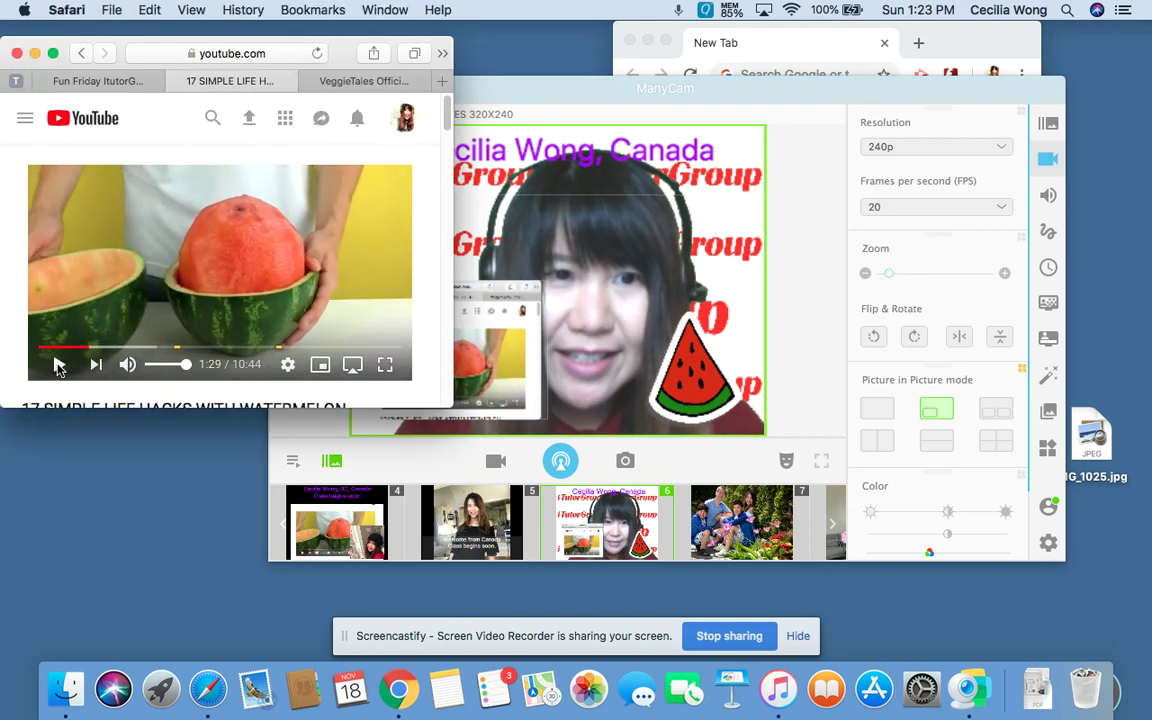
click(628, 390)
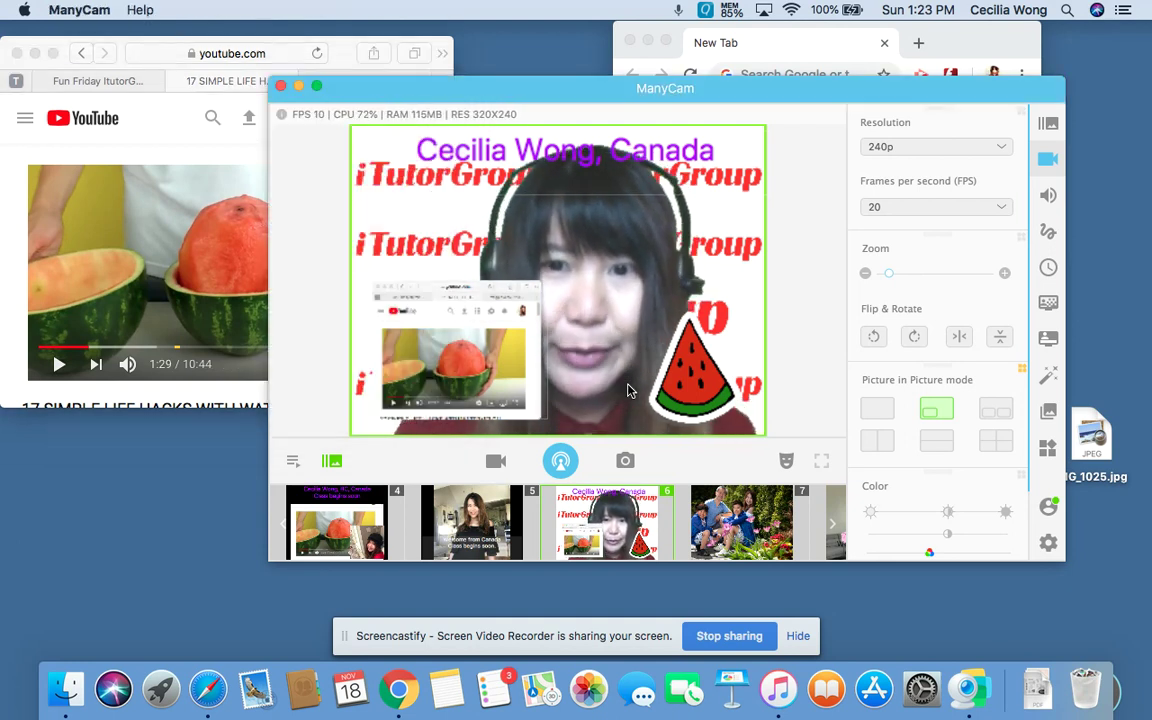